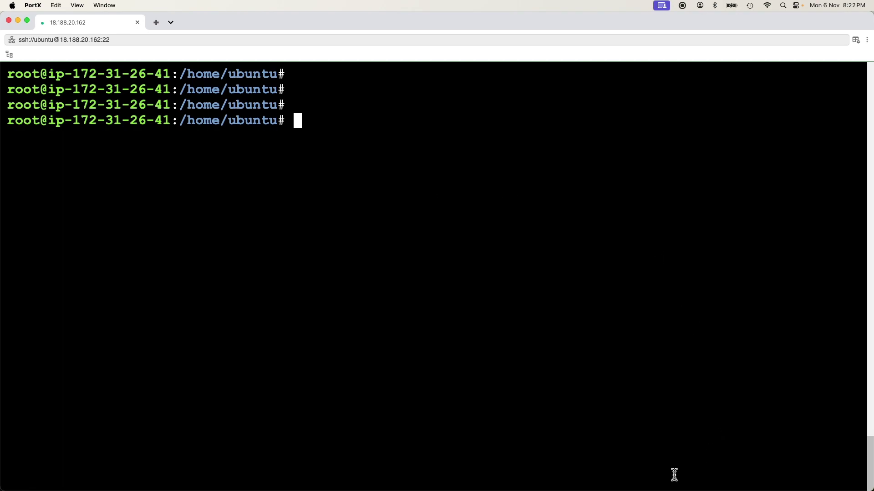
Bring the rsyslog 'Sending Messages to a Remote Syslog Server' guide to the front in Safari
{"action": "key", "text": "super+Tab"}
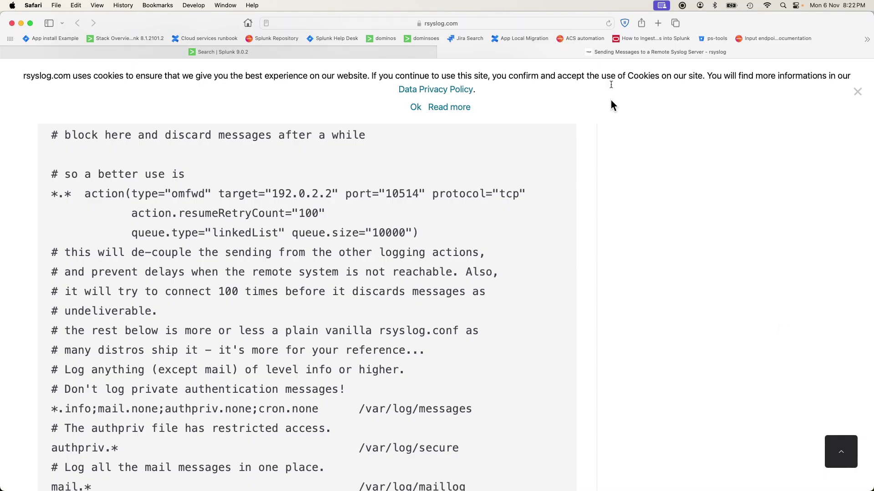
{"action": "scroll", "coordinate": [500, 299], "scroll_direction": "up", "scroll_amount": 20}
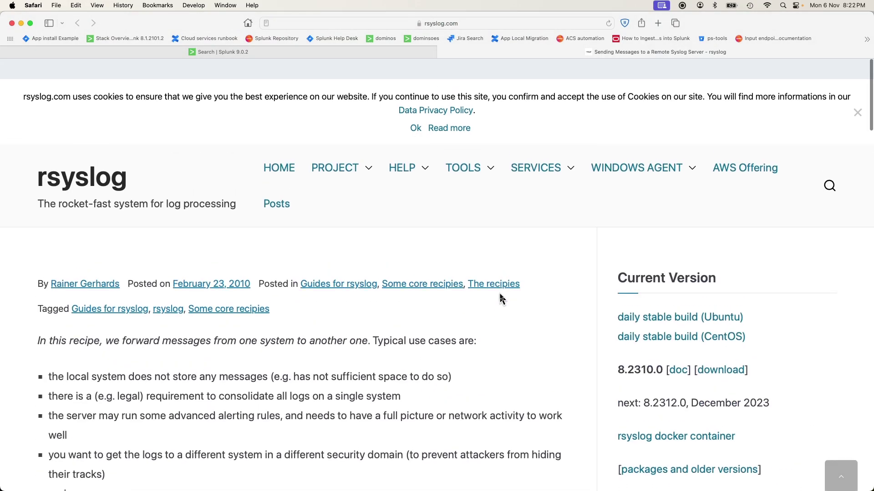
{"action": "left_click", "coordinate": [473, 26]}
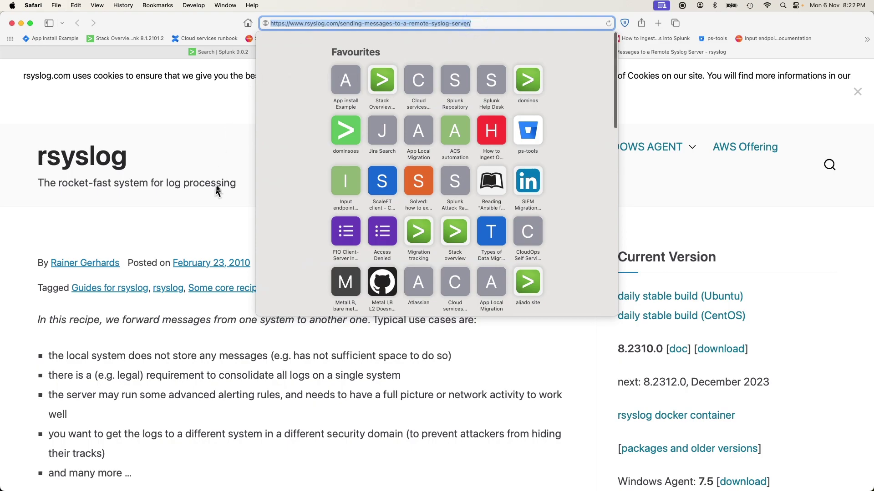
{"action": "left_click", "coordinate": [192, 149]}
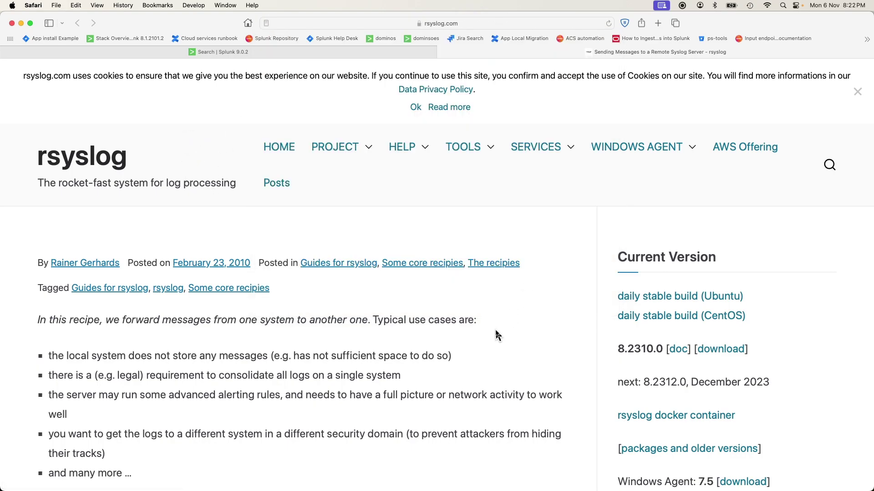
Scroll to the Config Statements showing the omfwd TCP action with resumeRetryCount 100 and 10000 queue
{"action": "scroll", "coordinate": [497, 335], "scroll_direction": "down", "scroll_amount": 5}
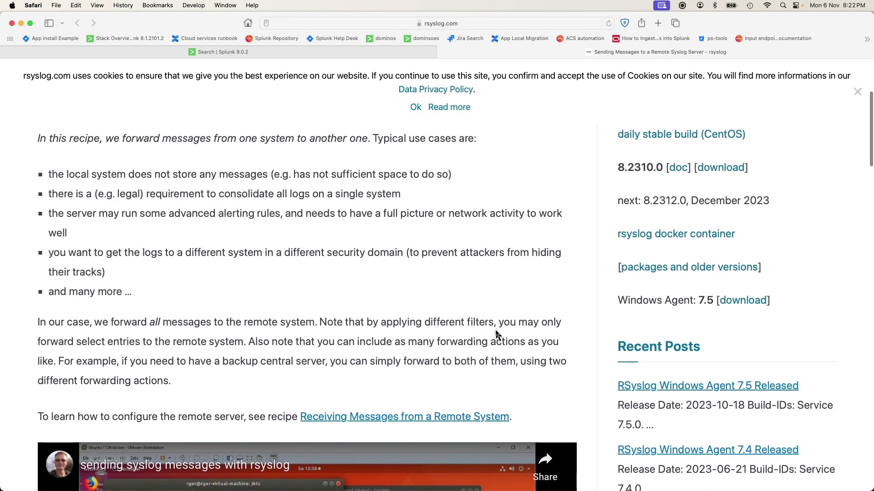
{"action": "scroll", "coordinate": [497, 335], "scroll_direction": "down", "scroll_amount": 5}
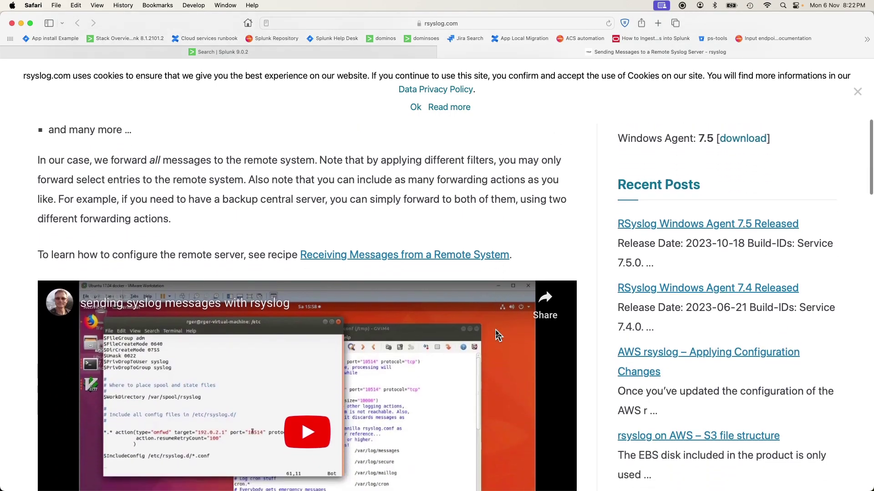
{"action": "scroll", "coordinate": [497, 336], "scroll_direction": "down", "scroll_amount": 10}
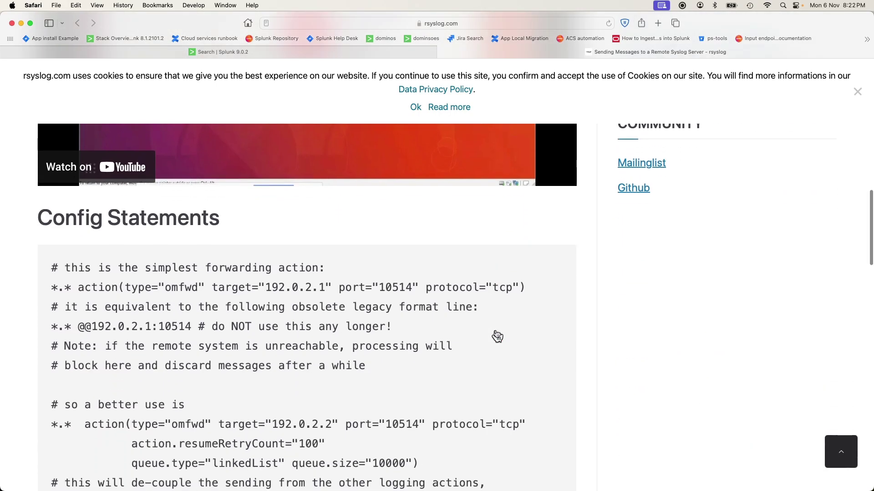
{"action": "scroll", "coordinate": [497, 335], "scroll_direction": "down", "scroll_amount": 4}
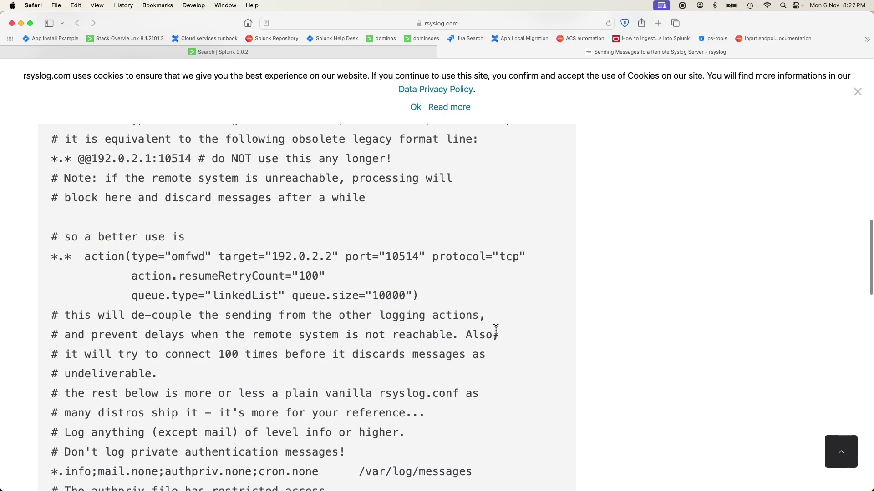
{"action": "scroll", "coordinate": [497, 335], "scroll_direction": "up", "scroll_amount": 3}
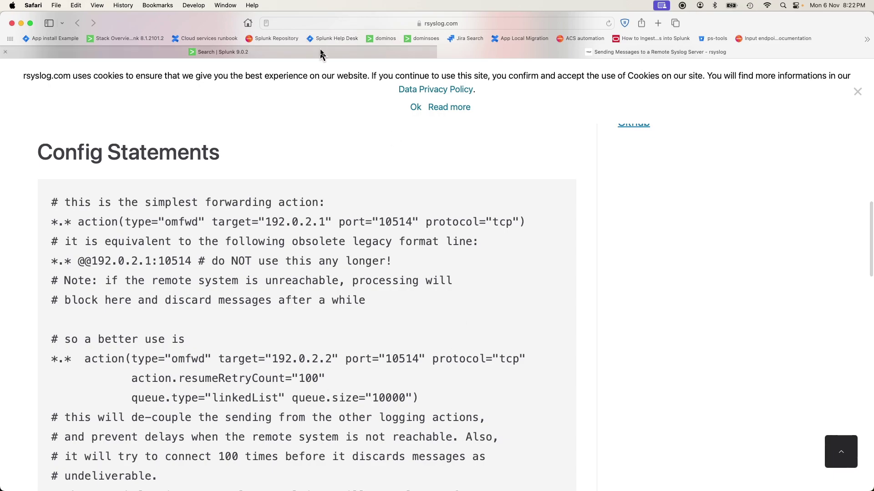
{"action": "mouse_move", "coordinate": [320, 55]}
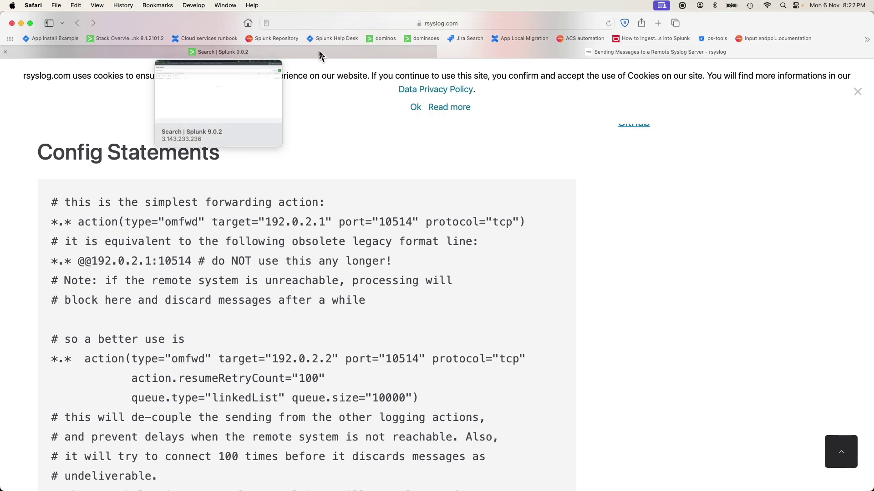
{"action": "left_click", "coordinate": [665, 256]}
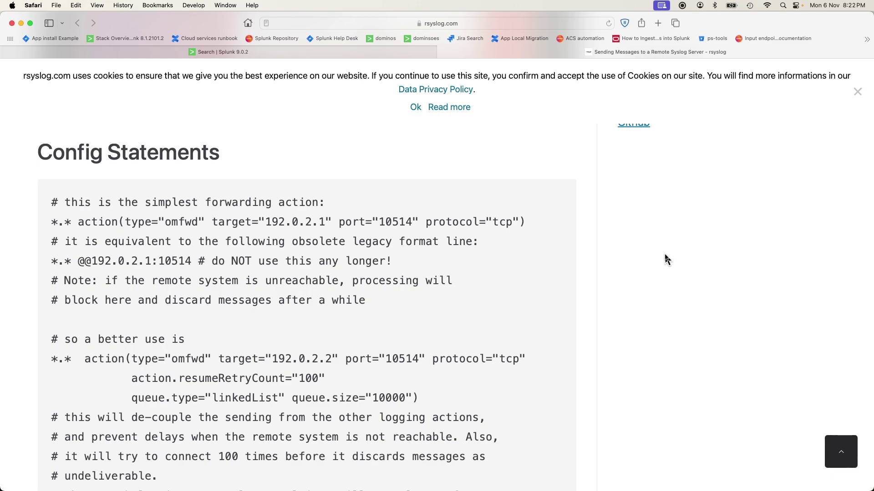
Open Splunk's Settings > Data inputs page
{"action": "left_click", "coordinate": [321, 55]}
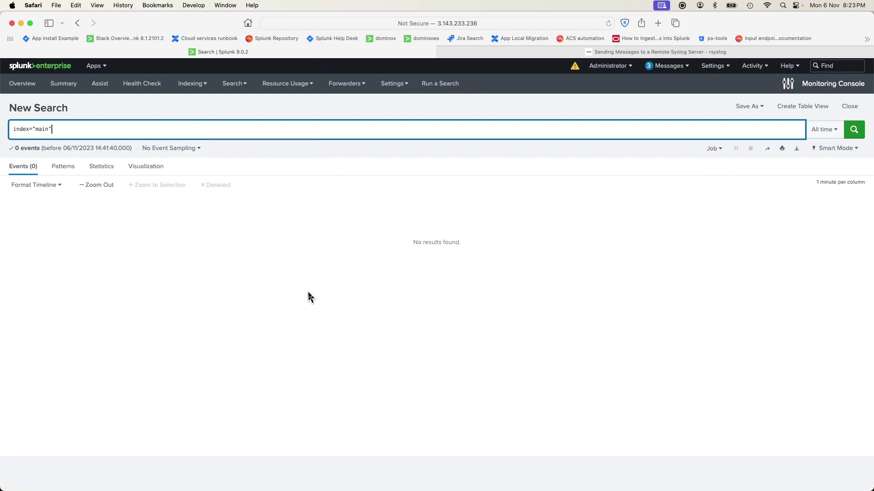
{"action": "left_click", "coordinate": [713, 66]}
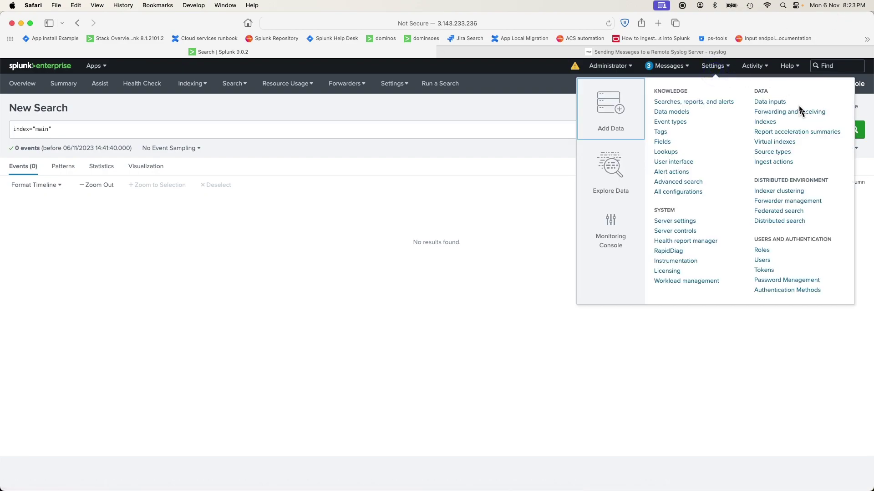
{"action": "left_click", "coordinate": [778, 105]}
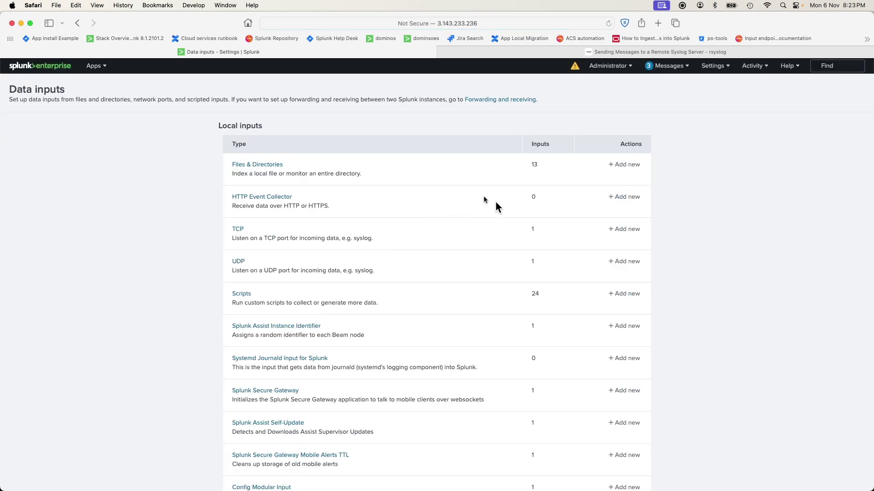
Check the inputs table counts: one TCP input and one UDP input
{"action": "left_click", "coordinate": [542, 236]}
{"action": "double_click", "coordinate": [533, 229]}
{"action": "double_click", "coordinate": [533, 261]}
{"action": "left_click_drag", "start_coordinate": [558, 270], "coordinate": [259, 263]}
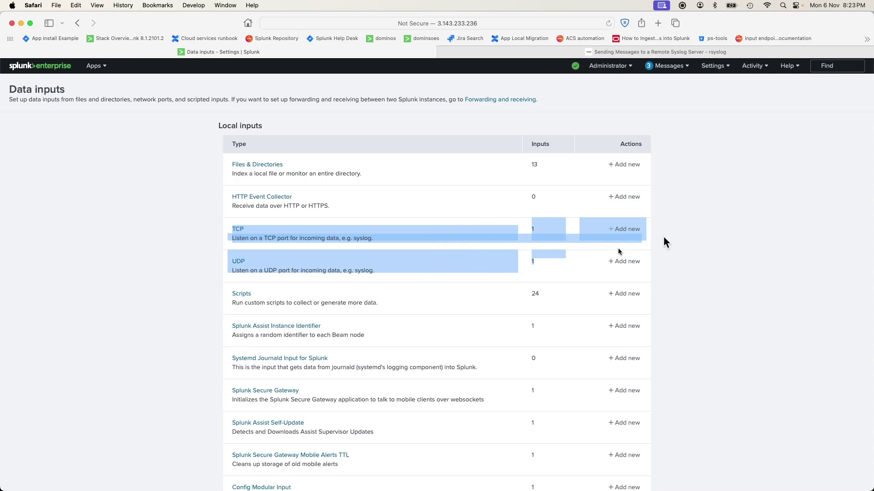
{"action": "left_click", "coordinate": [720, 237]}
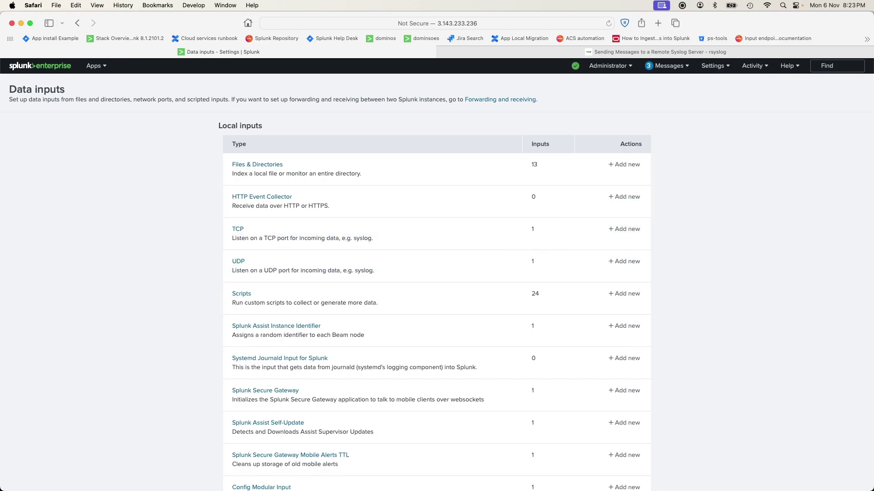
{"action": "key", "text": "super+Tab"}
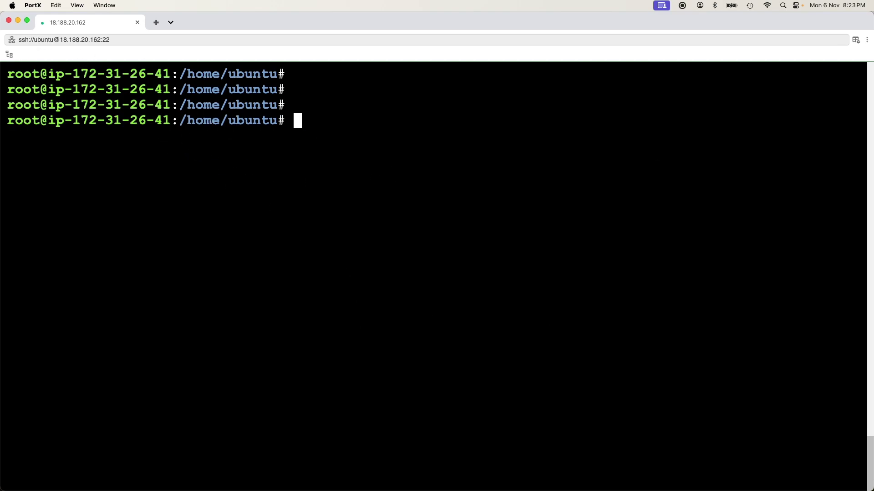
Open the Search & Reporting app and skip the welcome tour
{"action": "key", "text": "super+Tab"}
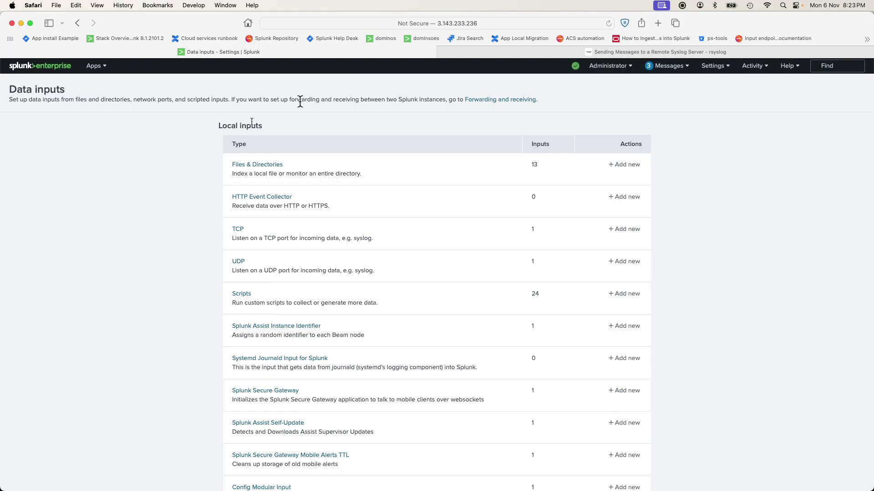
{"action": "left_click", "coordinate": [97, 66]}
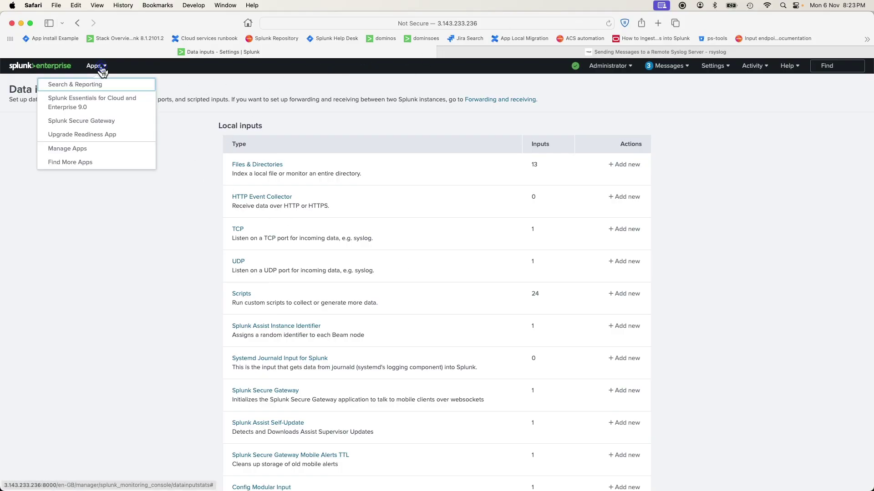
{"action": "left_click", "coordinate": [93, 87]}
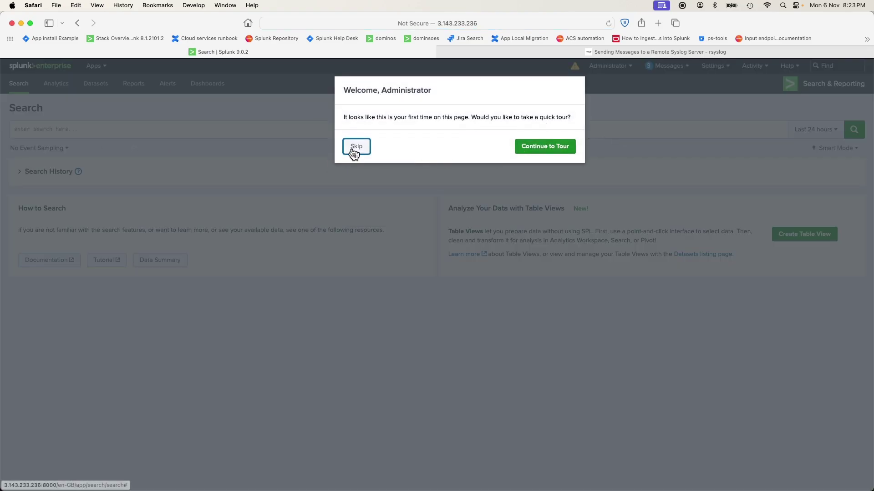
{"action": "left_click", "coordinate": [356, 146]}
Run an index=* search over the last 24 hours, which returns 0 events
{"action": "left_click", "coordinate": [185, 132]}
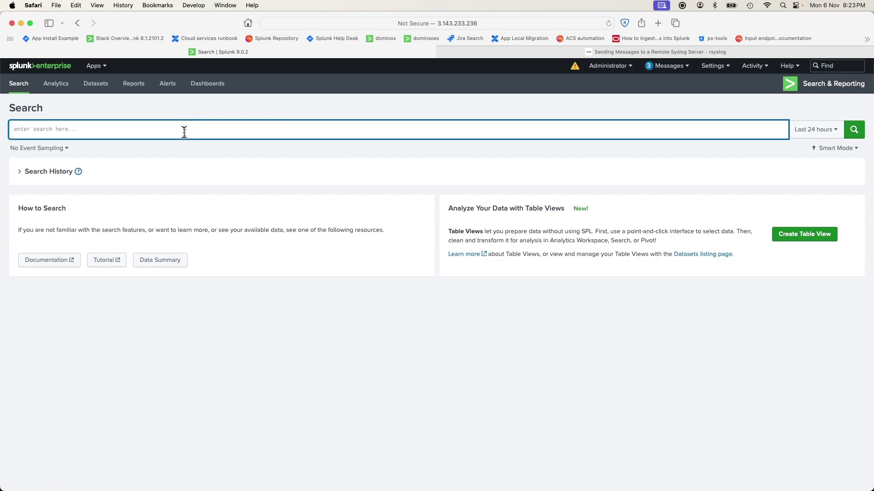
{"action": "type", "text": "index=*"}
{"action": "key", "text": "Return"}
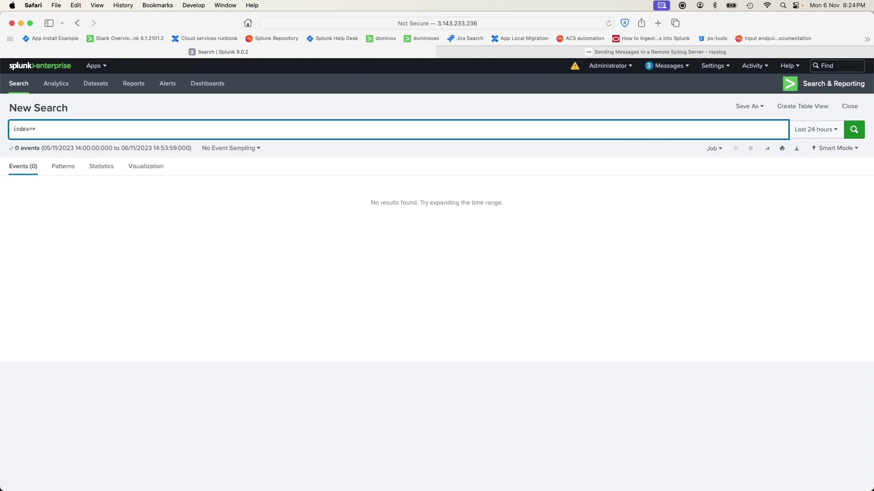
{"action": "key", "text": "super+Tab"}
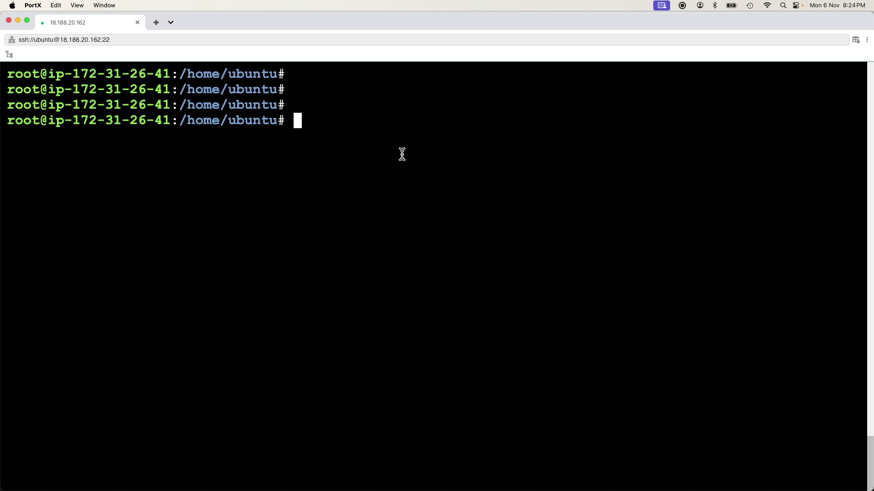
Open /etc/rsyslog.conf in vi
{"action": "type", "text": "vi /etc/"}
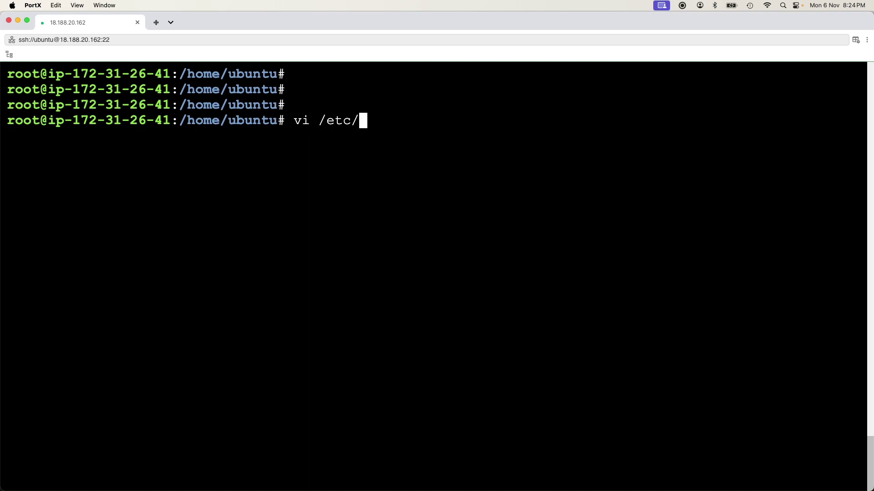
{"action": "type", "text": "rsys"}
{"action": "key", "text": "Tab"}
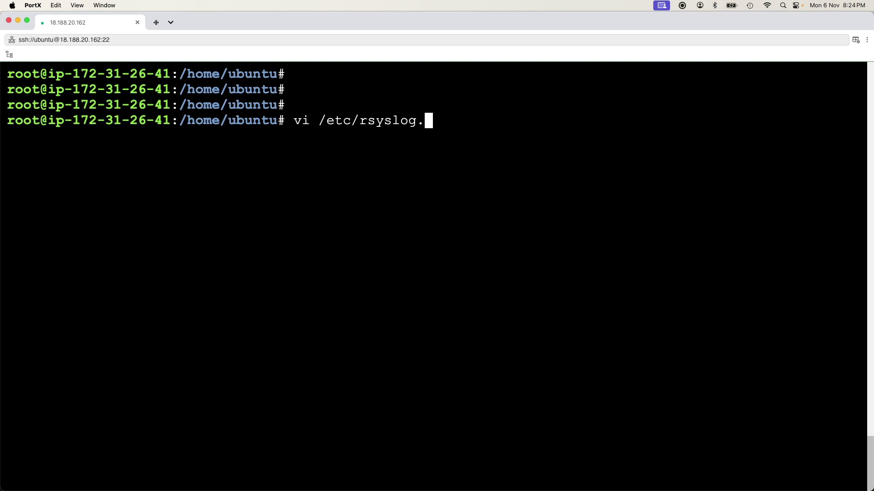
{"action": "type", "text": "c"}
{"action": "key", "text": "Tab"}
{"action": "key", "text": "Return"}
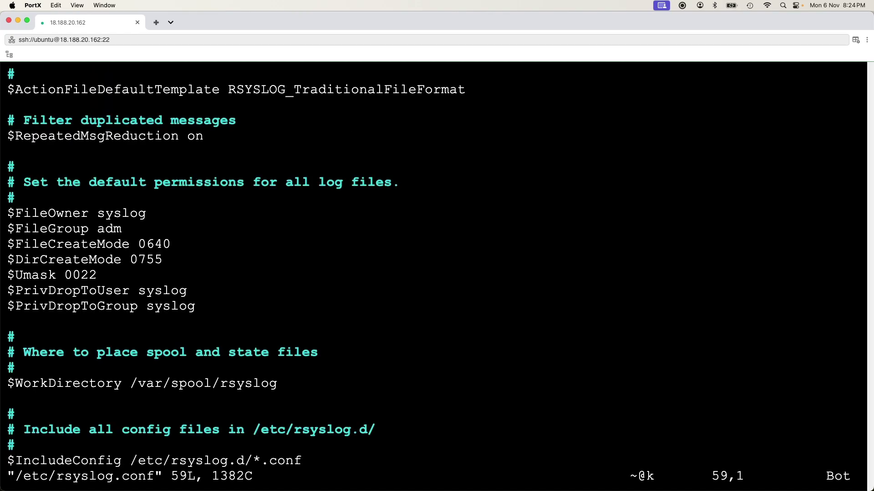
Paste the *.* action(type="omfwd" ...) forwarding line on a new line below $IncludeConfig
{"action": "type", "text": "i$"}
{"action": "key", "text": "Right"}
{"action": "key", "text": "Right"}
{"action": "key", "text": "Right"}
{"action": "key", "text": "Right"}
{"action": "key", "text": "Right"}
{"action": "key", "text": "Right"}
{"action": "key", "text": "Right"}
{"action": "key", "text": "Right"}
{"action": "key", "text": "Right"}
{"action": "key", "text": "Right"}
{"action": "key", "text": "Right"}
{"action": "key", "text": "Right"}
{"action": "key", "text": "Right"}
{"action": "key", "text": "Right"}
{"action": "key", "text": "Right"}
{"action": "key", "text": "Right"}
{"action": "key", "text": "Right"}
{"action": "key", "text": "Right"}
{"action": "key", "text": "Right"}
{"action": "key", "text": "Right"}
{"action": "key", "text": "Right"}
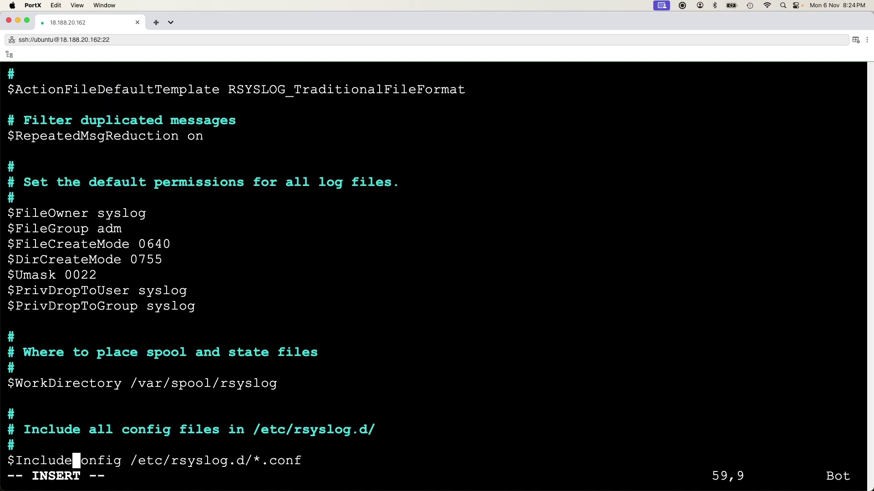
{"action": "key", "text": "Right"}
{"action": "key", "text": "Right"}
{"action": "key", "text": "Right"}
{"action": "key", "text": "Right"}
{"action": "key", "text": "Right"}
{"action": "key", "text": "Right"}
{"action": "key", "text": "Right"}
{"action": "key", "text": "Right"}
{"action": "key", "text": "Right"}
{"action": "key", "text": "Right"}
{"action": "key", "text": "Return"}
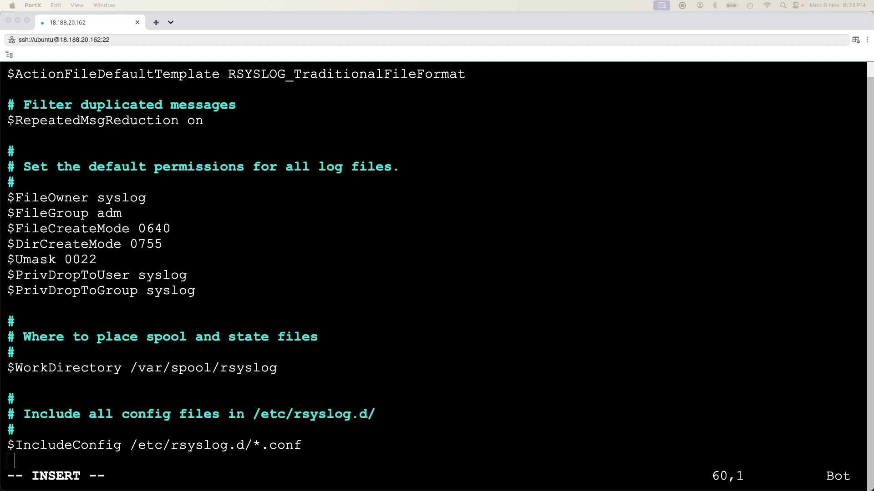
{"action": "left_click", "coordinate": [176, 470]}
{"action": "type", "text": "*.*  action(type=\"omfwd\" target=\"172.31.22.74\" port=\"514\" protocol=\"udp\" action.resumeRetryCount=\"100\" queue.type=\"linkedList\" queue.size=\"10000\")"}
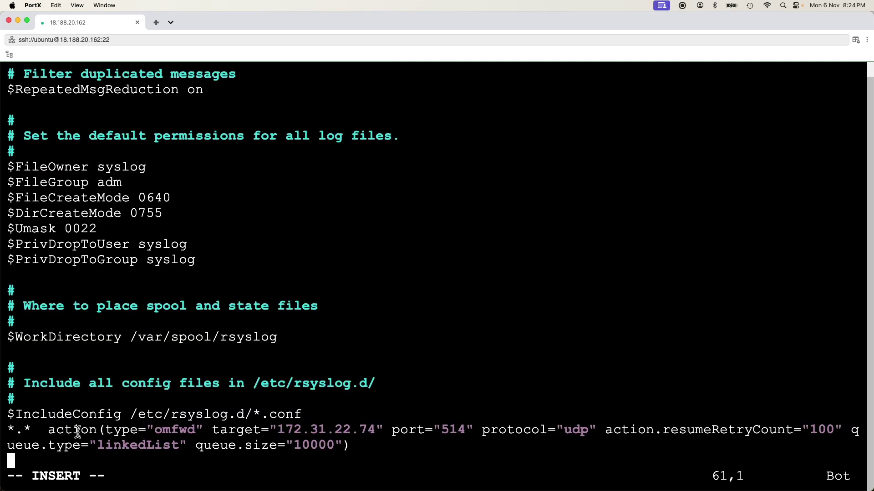
Highlight the line's parts: *.*, action, omfwd, 172.31.22.74, port 514, udp, resumeRetryCount
{"action": "left_click_drag", "start_coordinate": [29, 429], "coordinate": [2, 430]}
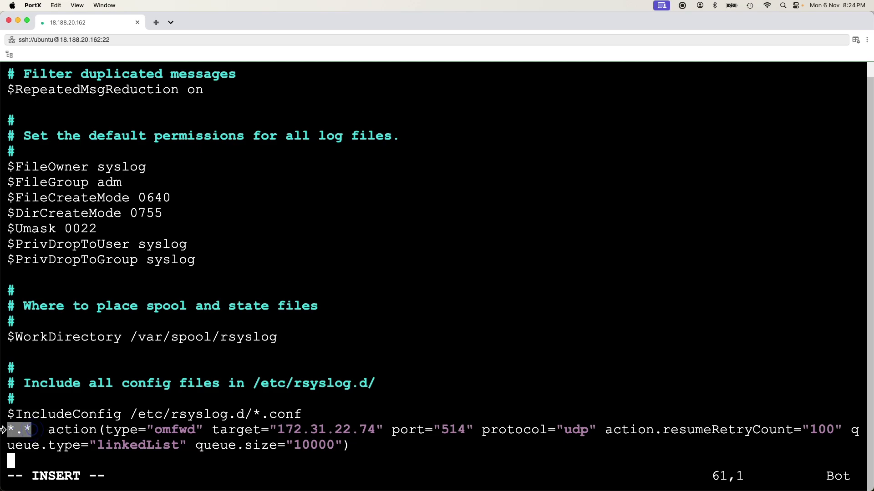
{"action": "double_click", "coordinate": [69, 431]}
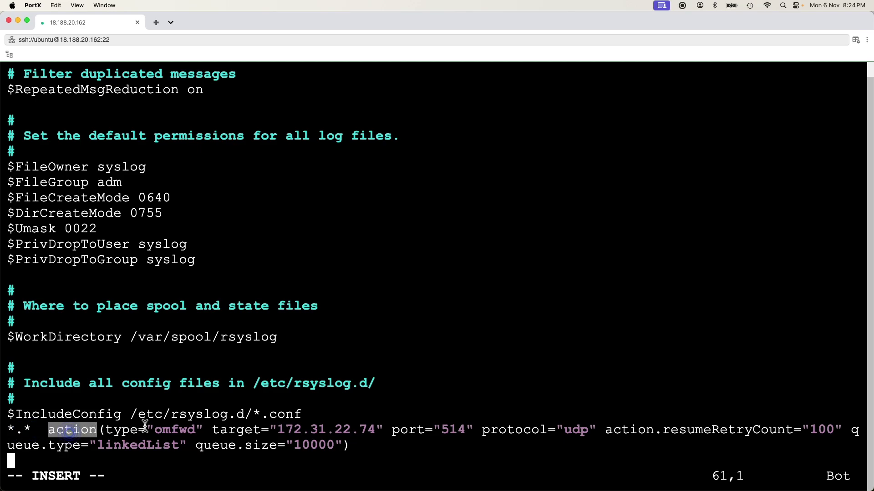
{"action": "double_click", "coordinate": [166, 429]}
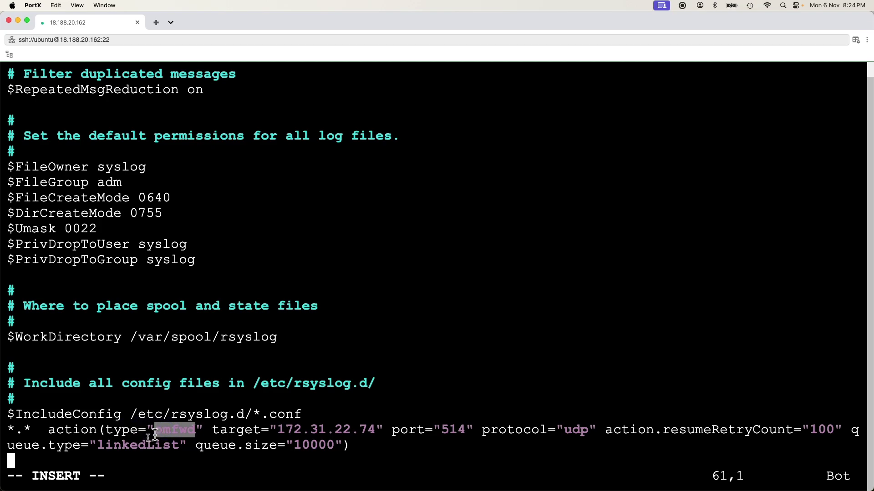
{"action": "double_click", "coordinate": [325, 430]}
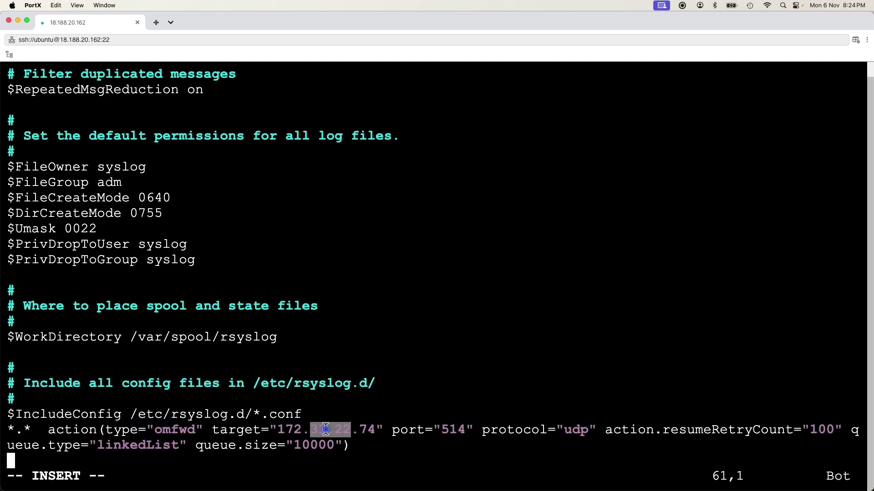
{"action": "left_click", "coordinate": [283, 430]}
{"action": "left_click_drag", "start_coordinate": [279, 430], "coordinate": [350, 430]}
{"action": "mouse_move", "coordinate": [235, 20]}
{"action": "left_mouse_down"}
{"action": "mouse_move", "coordinate": [394, 146]}
{"action": "mouse_move", "coordinate": [312, 117]}
{"action": "mouse_move", "coordinate": [204, 15]}
{"action": "mouse_move", "coordinate": [242, 5]}
{"action": "left_mouse_up"}
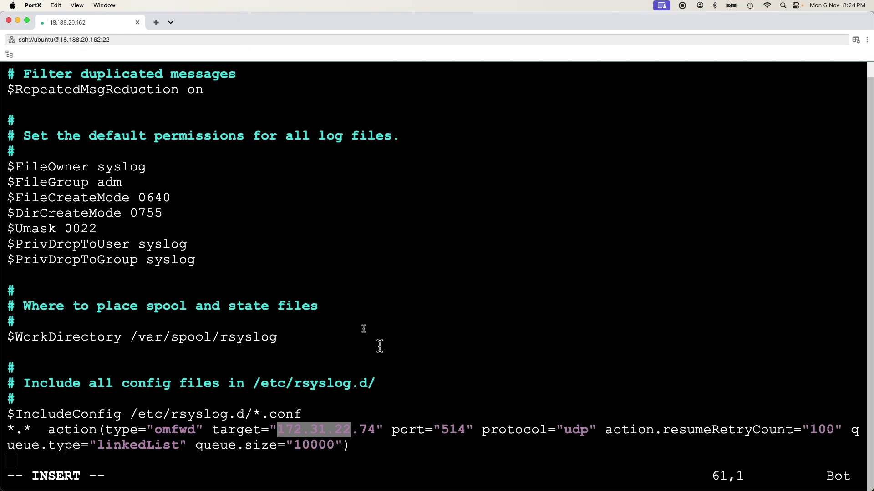
{"action": "double_click", "coordinate": [453, 429]}
{"action": "double_click", "coordinate": [576, 430]}
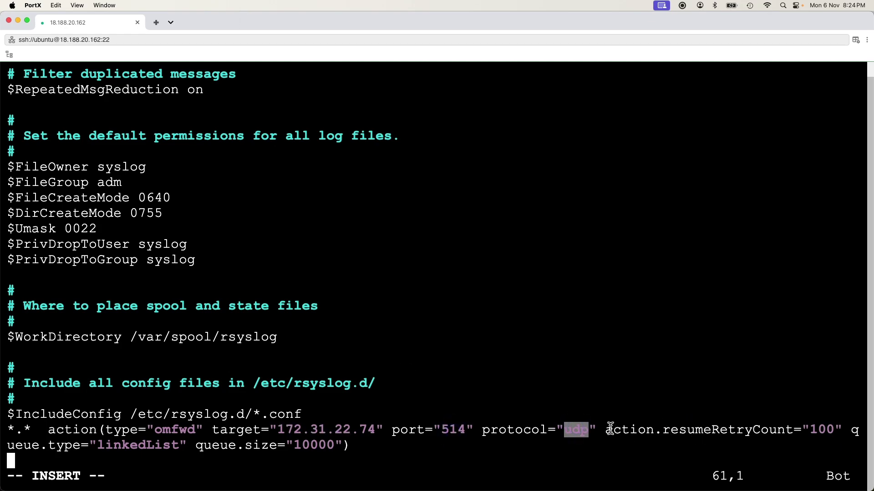
{"action": "left_click_drag", "start_coordinate": [606, 430], "coordinate": [758, 426]}
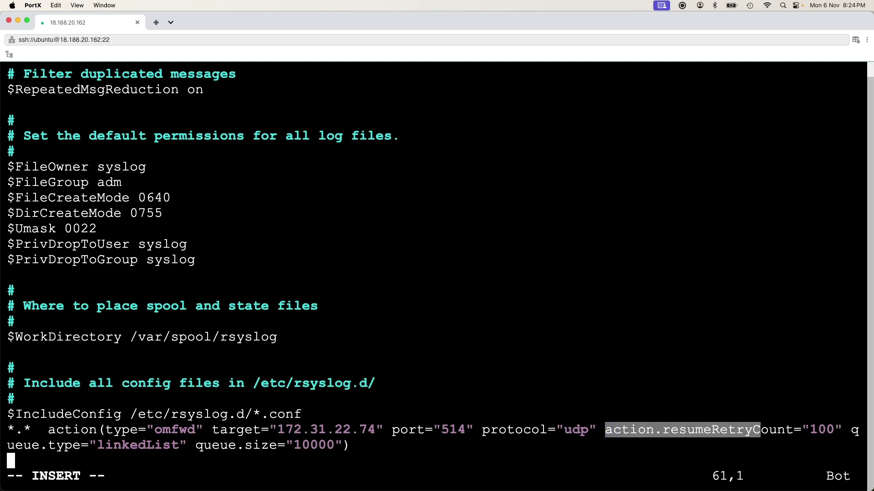
{"action": "key", "text": "super+Tab"}
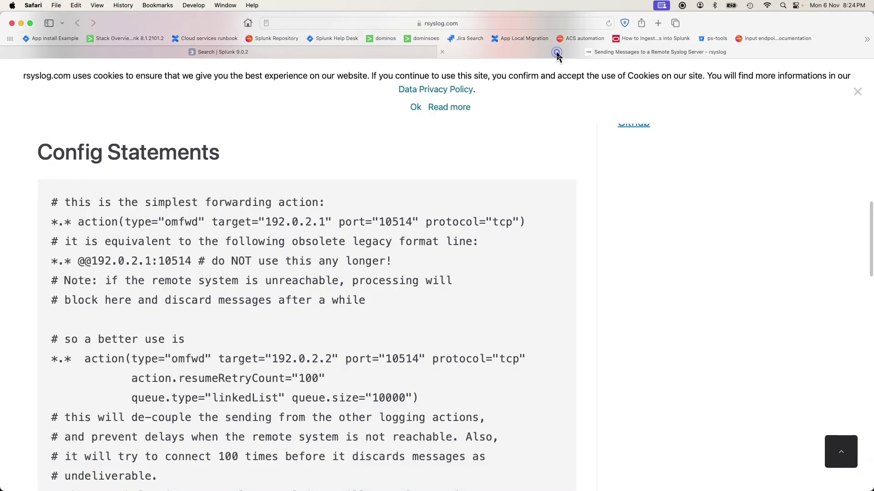
On the zoomed-in rsyslog guide, highlight the legacy @@ forwarding example and its 'do NOT use this' warning
{"action": "left_click", "coordinate": [561, 53]}
{"action": "scroll", "coordinate": [295, 362], "scroll_direction": "down", "scroll_amount": 1}
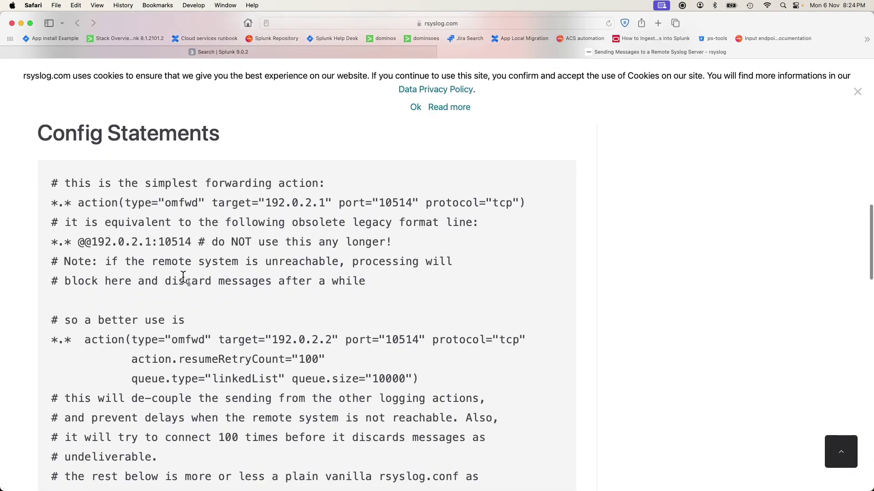
{"action": "left_click_drag", "start_coordinate": [189, 241], "coordinate": [49, 249]}
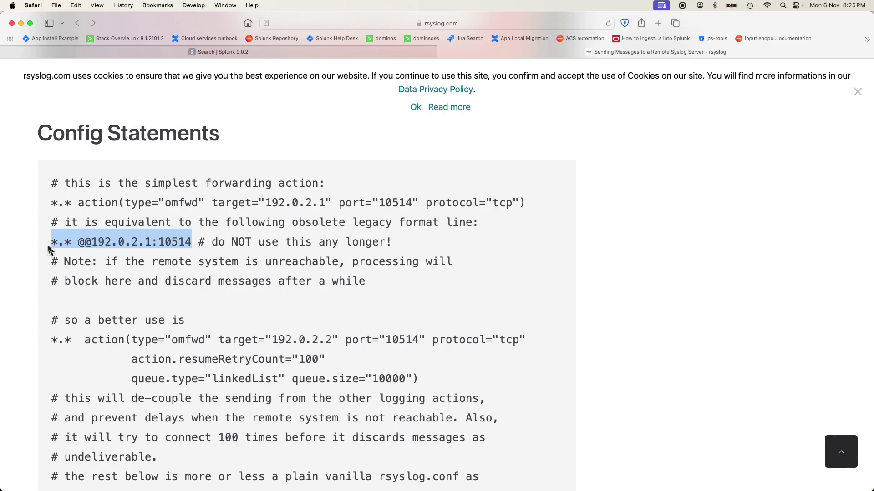
{"action": "key", "text": "super+equal"}
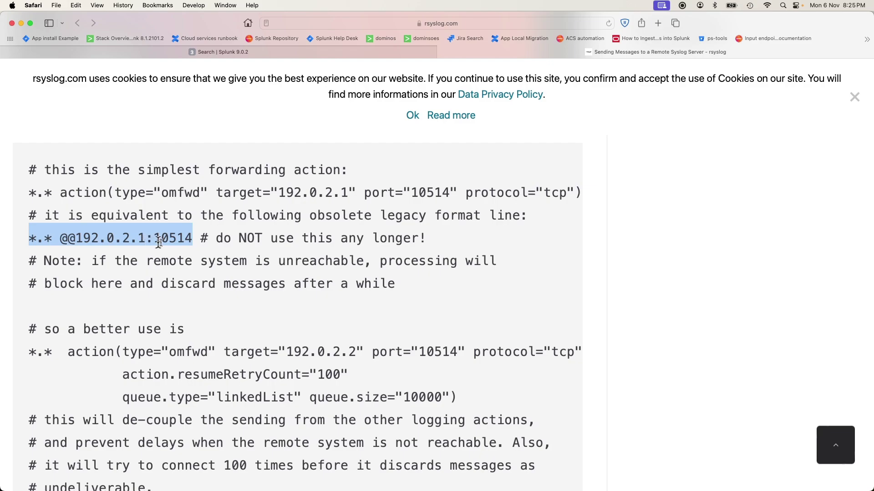
{"action": "left_click", "coordinate": [76, 238]}
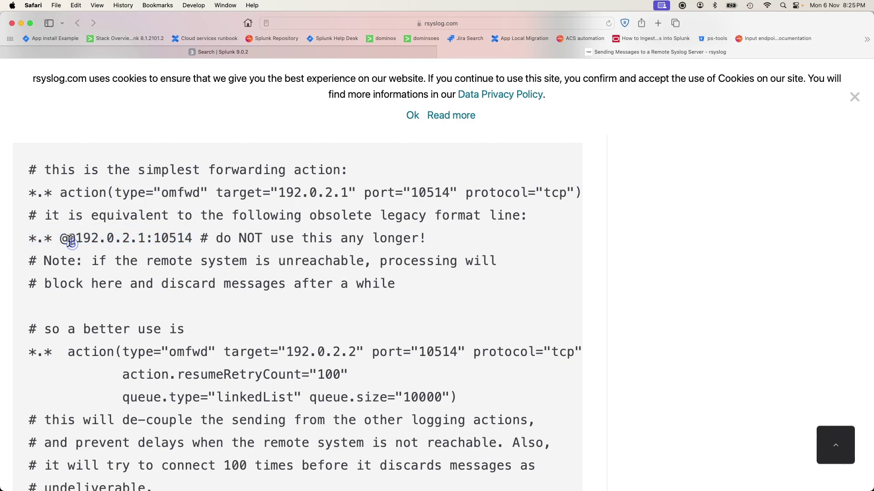
{"action": "left_click_drag", "start_coordinate": [60, 239], "coordinate": [76, 240]}
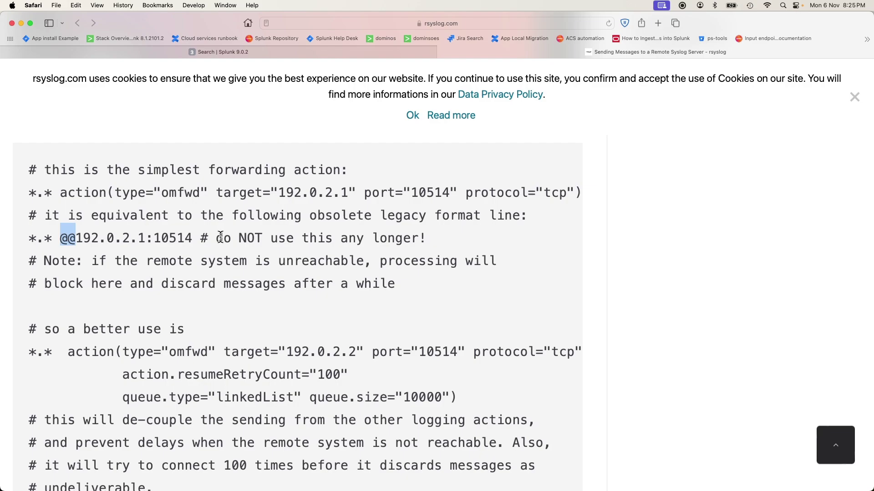
{"action": "left_click_drag", "start_coordinate": [220, 237], "coordinate": [326, 238]}
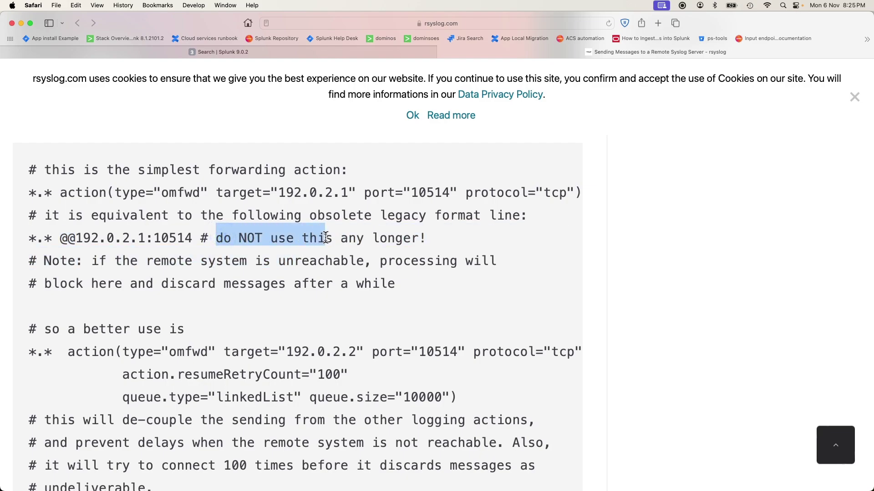
Highlight the note that an unreachable remote system blocks processing and discards messages
{"action": "scroll", "coordinate": [336, 297], "scroll_direction": "down", "scroll_amount": 1}
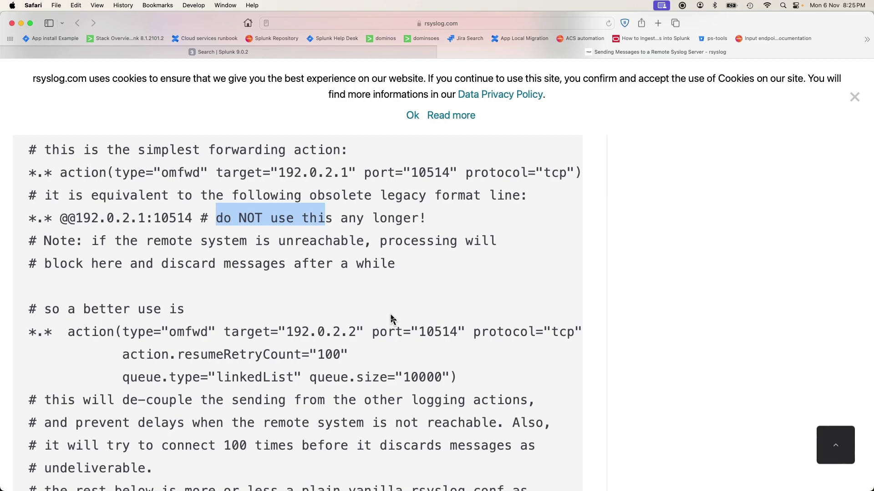
{"action": "scroll", "coordinate": [391, 318], "scroll_direction": "down", "scroll_amount": 2}
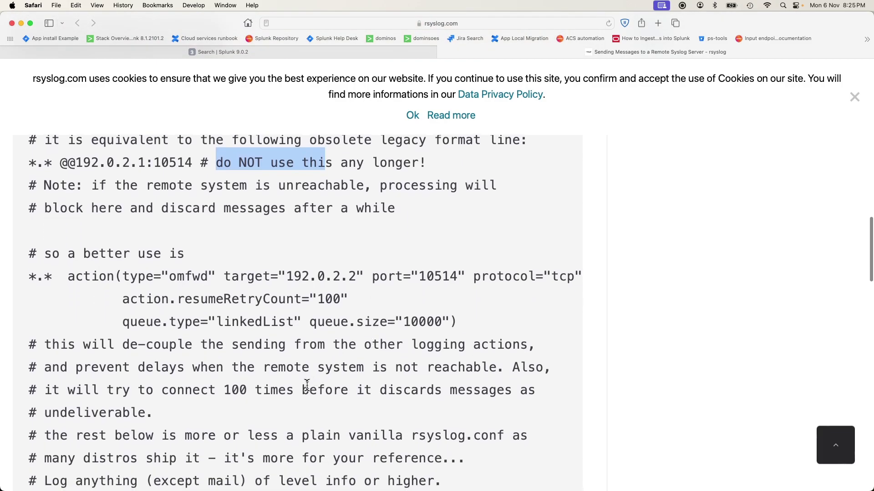
{"action": "scroll", "coordinate": [307, 389], "scroll_direction": "up", "scroll_amount": 2}
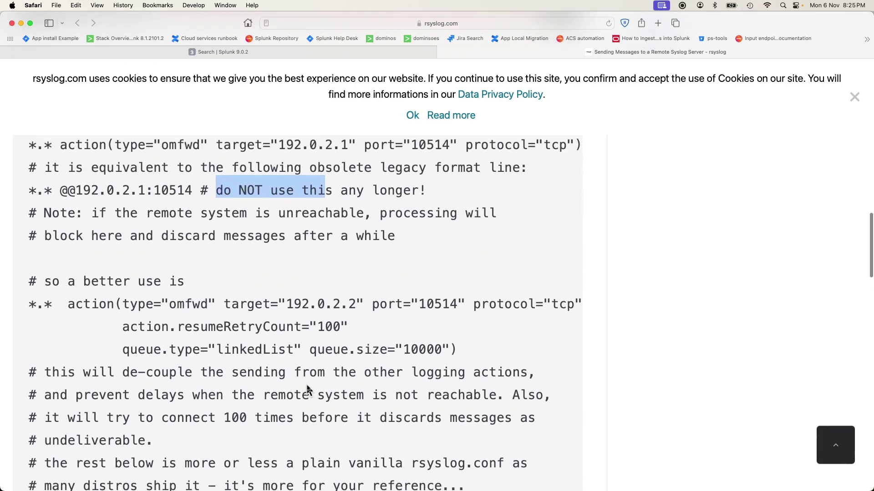
{"action": "scroll", "coordinate": [306, 389], "scroll_direction": "up", "scroll_amount": 1}
{"action": "left_click", "coordinate": [132, 237]}
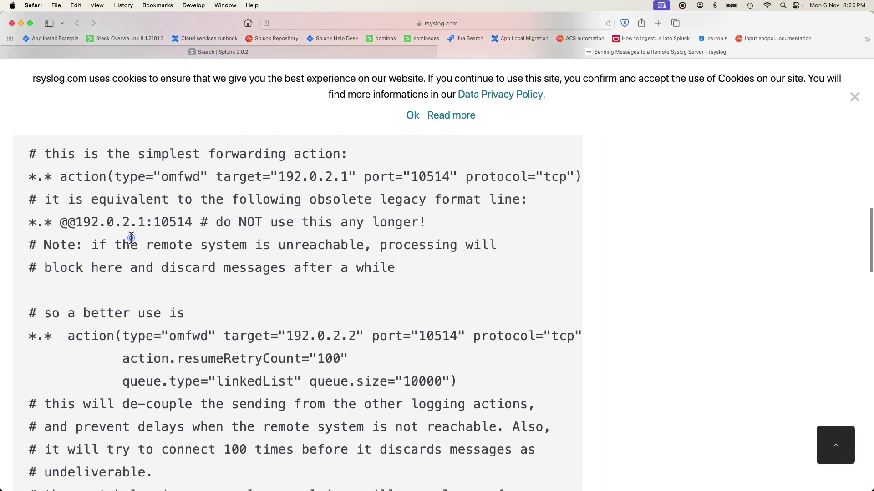
{"action": "left_click_drag", "start_coordinate": [131, 238], "coordinate": [472, 270]}
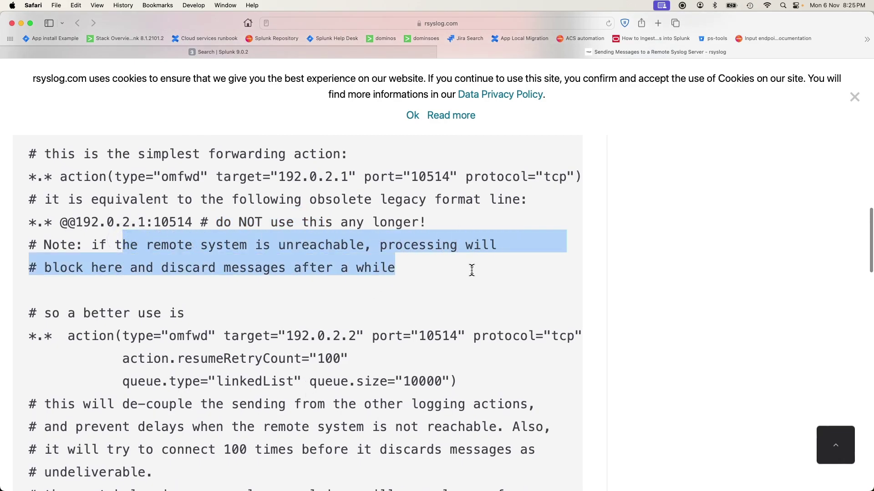
{"action": "left_click", "coordinate": [209, 267]}
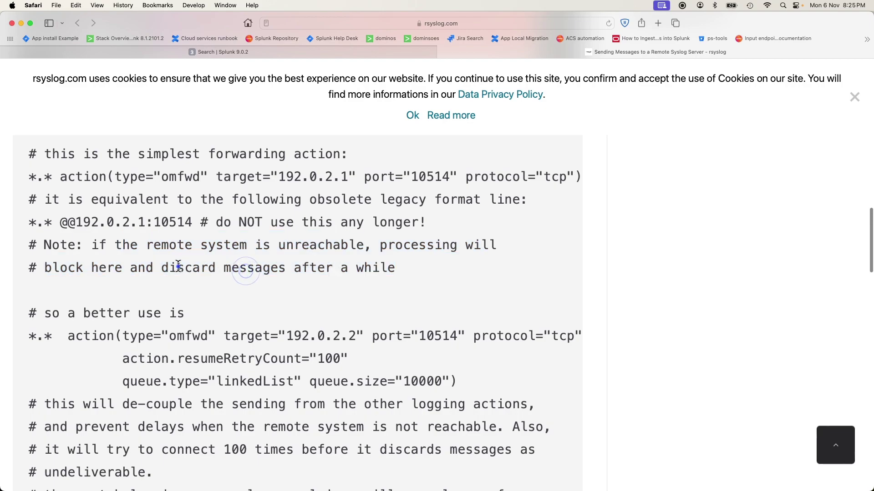
{"action": "left_click_drag", "start_coordinate": [178, 267], "coordinate": [333, 268]}
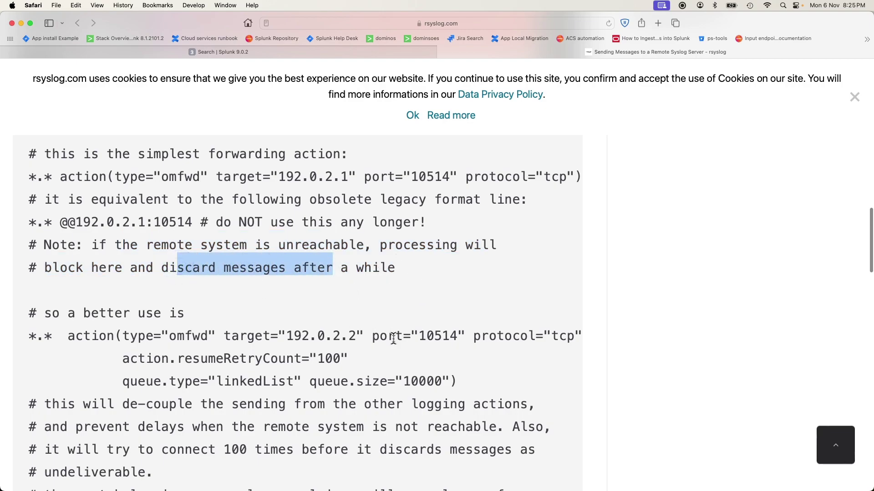
Highlight the omfwd example's target 192.0.2.2, port 10514, tcp protocol and resumeRetryCount setting
{"action": "scroll", "coordinate": [394, 340], "scroll_direction": "down", "scroll_amount": 2}
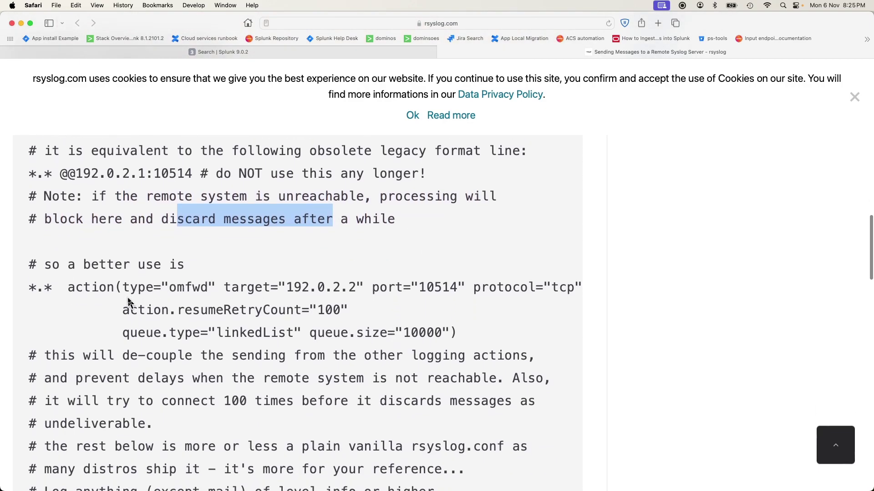
{"action": "double_click", "coordinate": [317, 286]}
{"action": "double_click", "coordinate": [437, 286]}
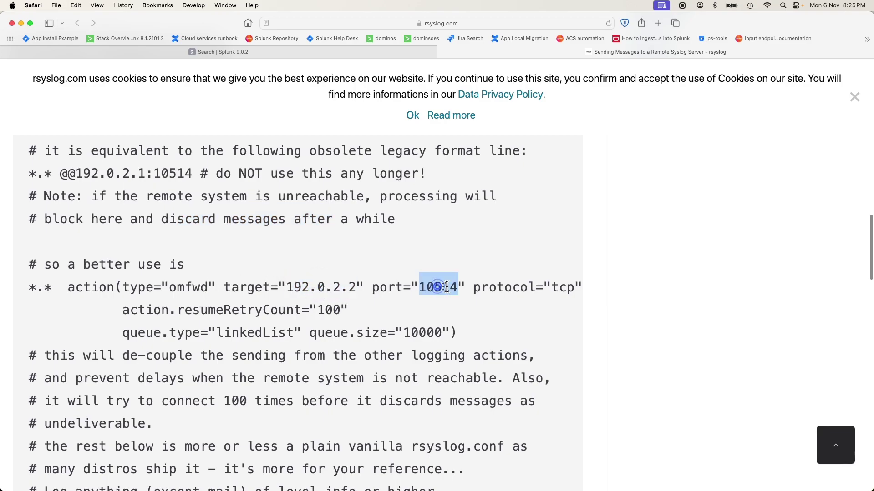
{"action": "left_click", "coordinate": [559, 283]}
{"action": "double_click", "coordinate": [559, 283]}
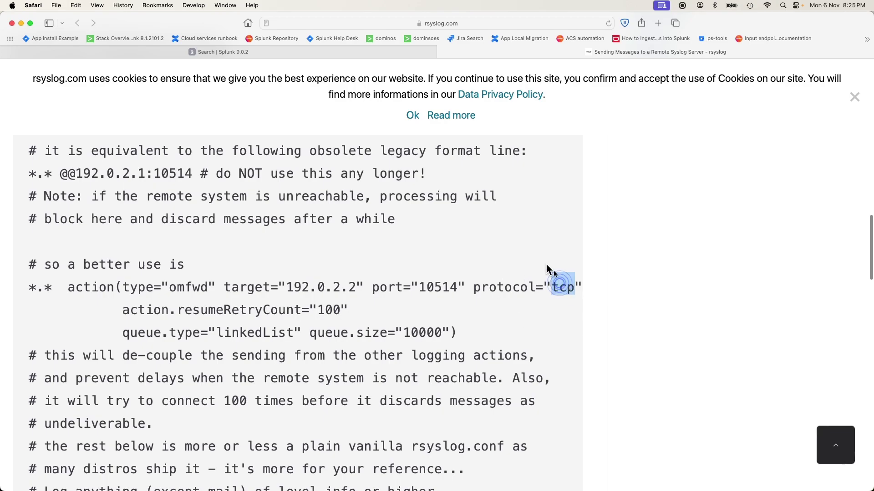
{"action": "left_click_drag", "start_coordinate": [154, 310], "coordinate": [337, 308]}
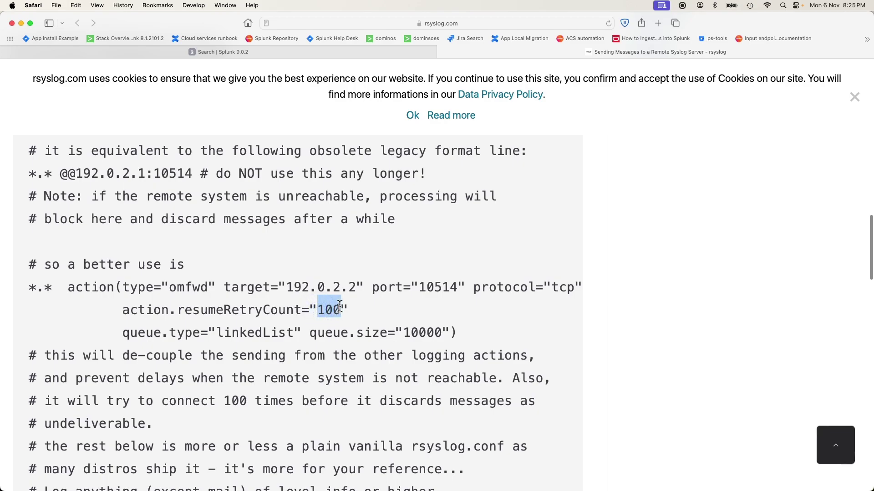
Select example values 192.0.2.2, queue size 10000 and retry count 100, then scroll to the TCP recommendation
{"action": "double_click", "coordinate": [322, 288]}
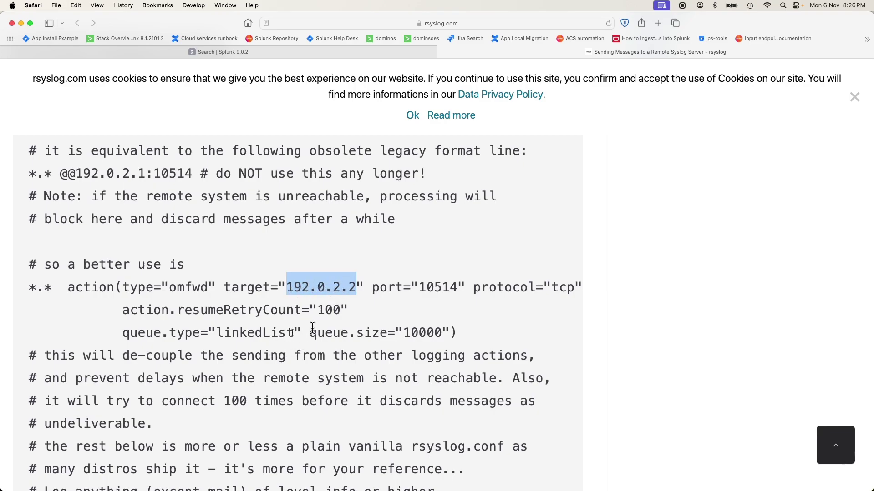
{"action": "double_click", "coordinate": [423, 332]}
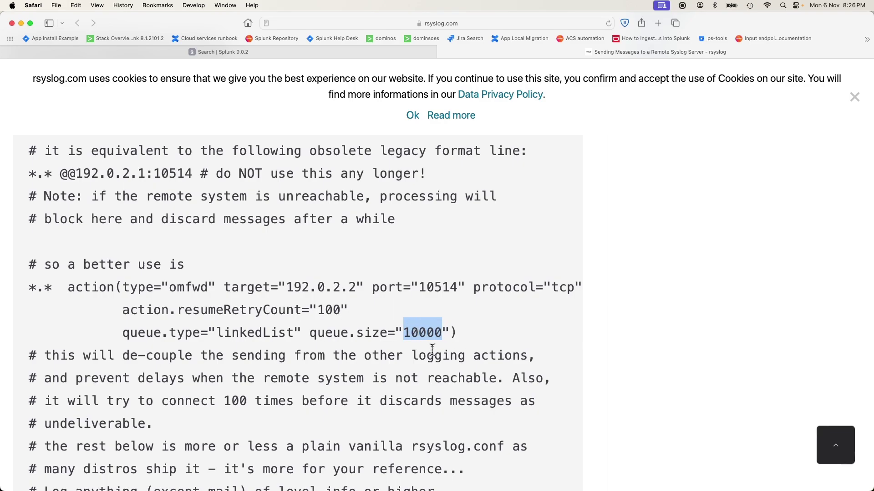
{"action": "double_click", "coordinate": [323, 310]}
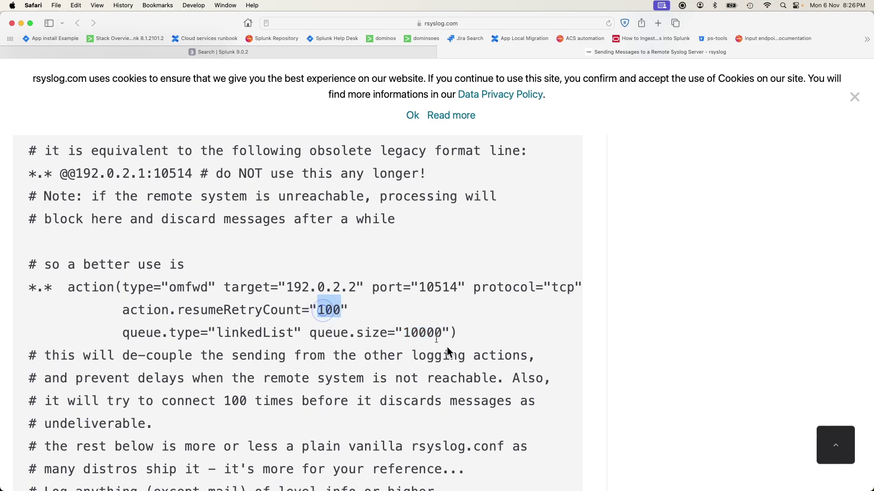
{"action": "scroll", "coordinate": [358, 404], "scroll_direction": "down", "scroll_amount": 2}
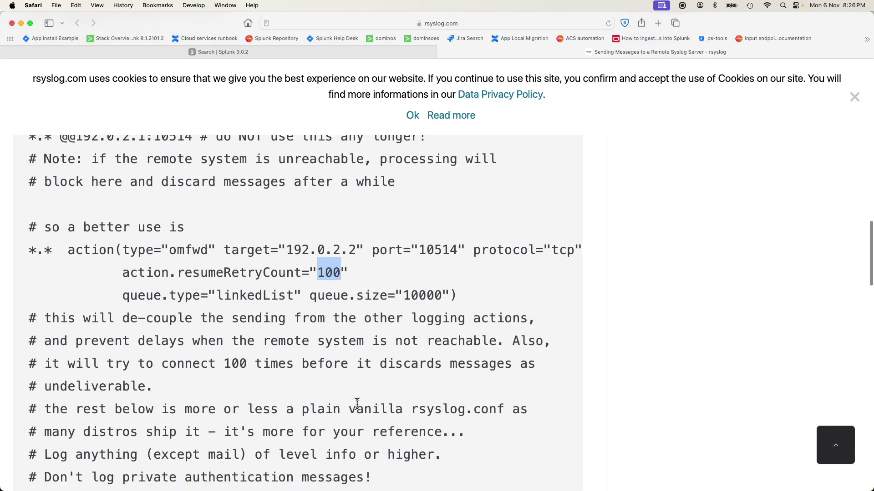
{"action": "left_click_drag", "start_coordinate": [263, 360], "coordinate": [417, 373]}
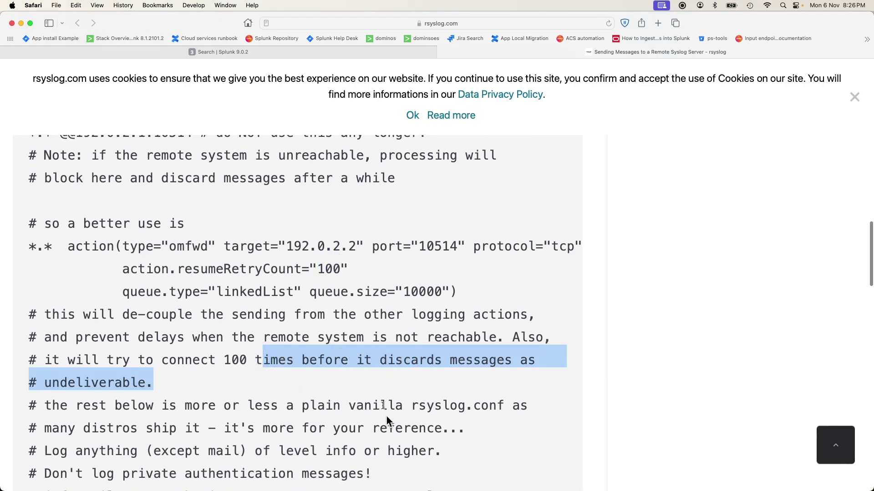
{"action": "scroll", "coordinate": [382, 397], "scroll_direction": "down", "scroll_amount": 5}
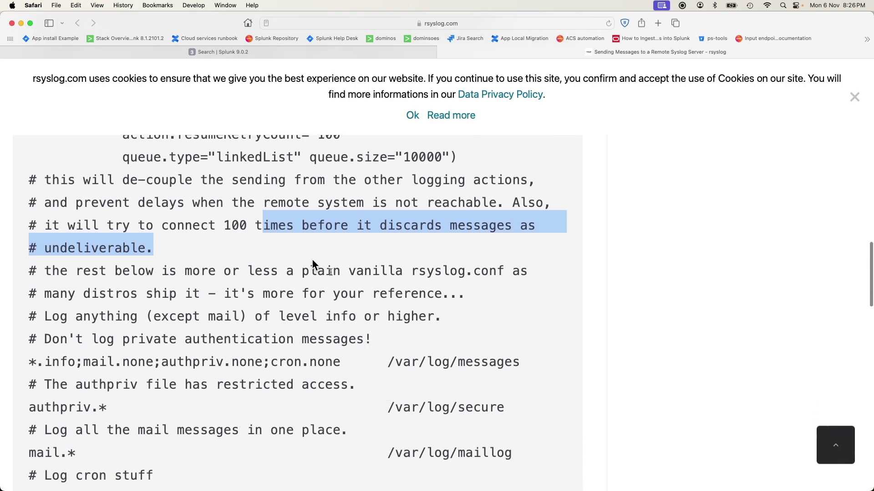
{"action": "scroll", "coordinate": [235, 311], "scroll_direction": "down", "scroll_amount": 10}
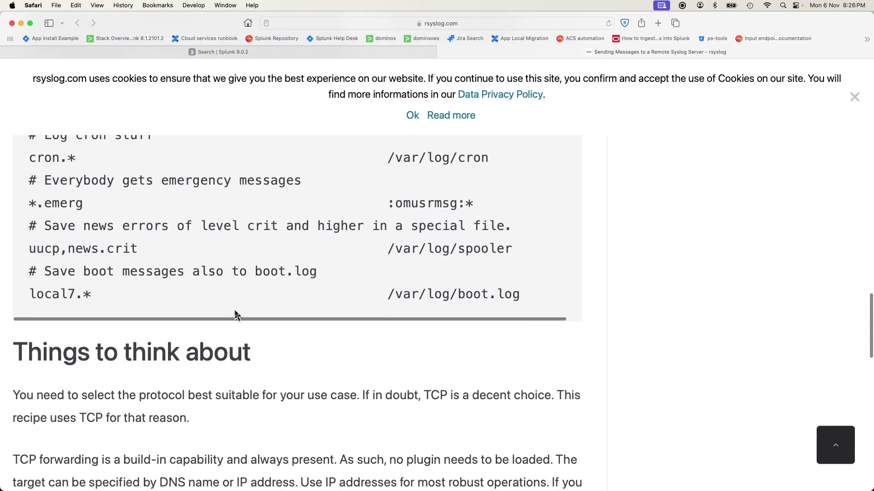
Save /etc/rsyslog.conf with the omfwd UDP 514 line and quit vi using :wq
{"action": "left_click", "coordinate": [332, 52]}
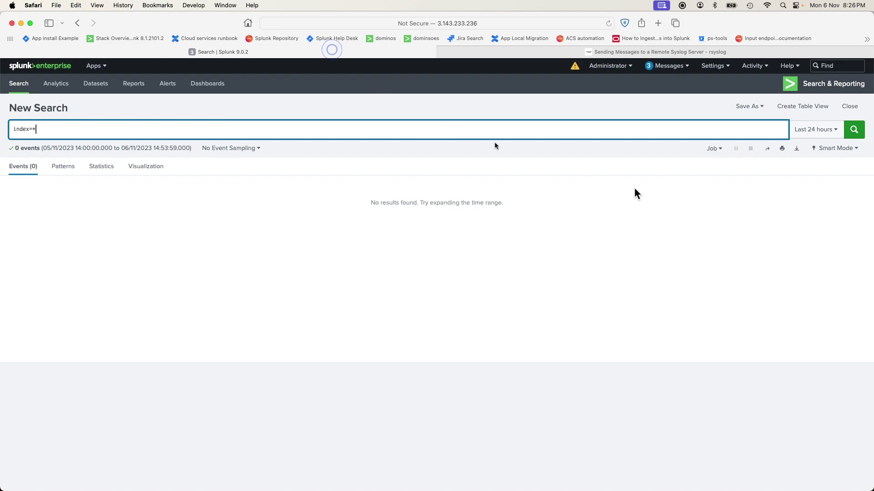
{"action": "key", "text": "cmd+Tab"}
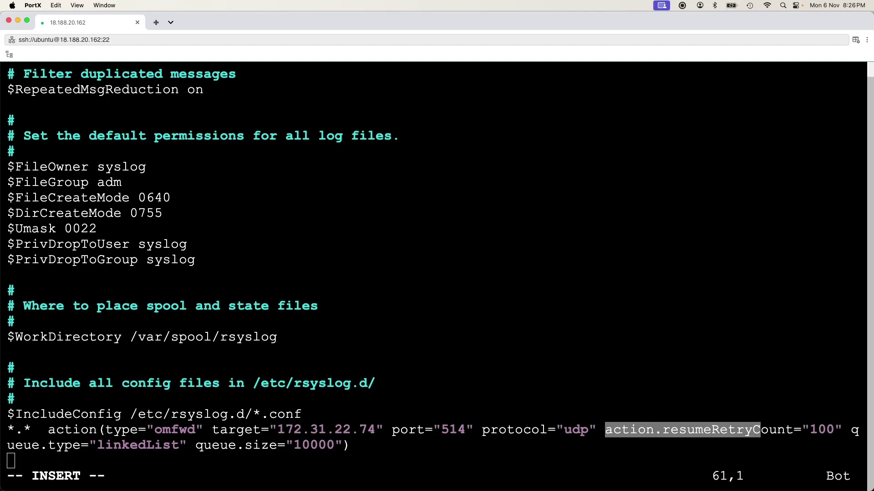
{"action": "left_click", "coordinate": [464, 293]}
{"action": "key", "text": "Escape"}
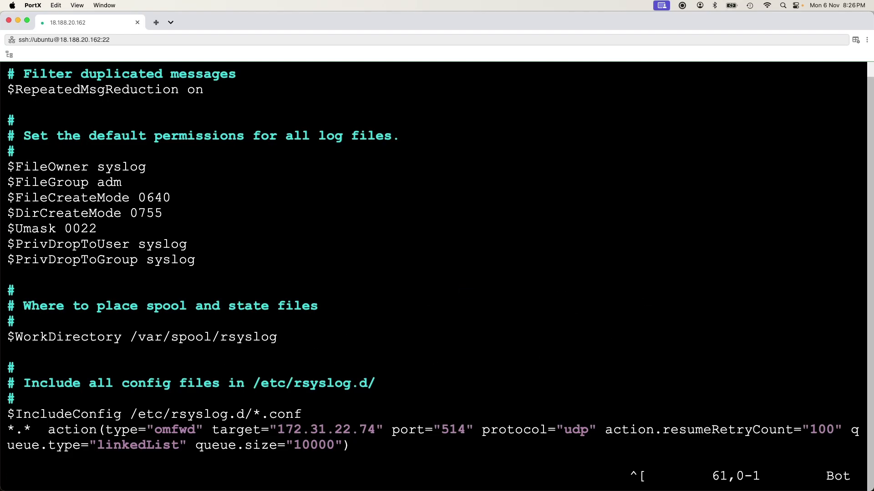
{"action": "type", "text": ":wq"}
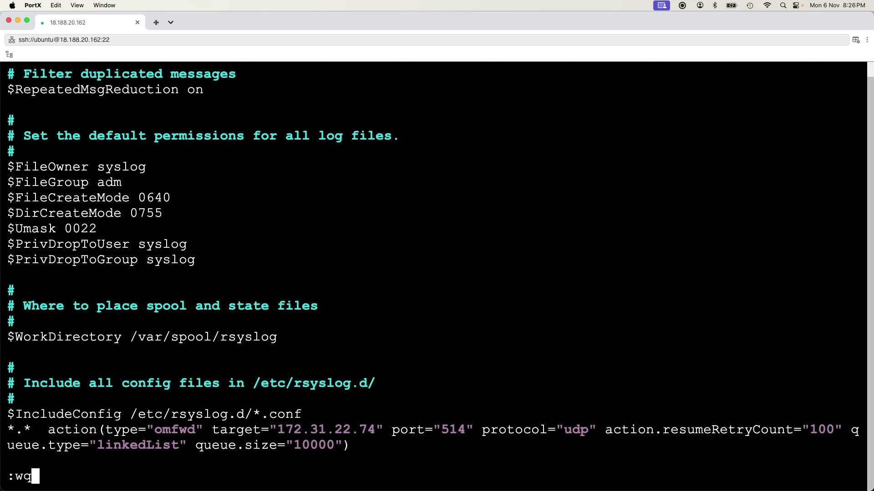
{"action": "key", "text": "Return"}
{"action": "key", "text": "Return"}
{"action": "key", "text": "Return"}
Restart the service with systemctl restart rsyslog
{"action": "key", "text": "Up"}
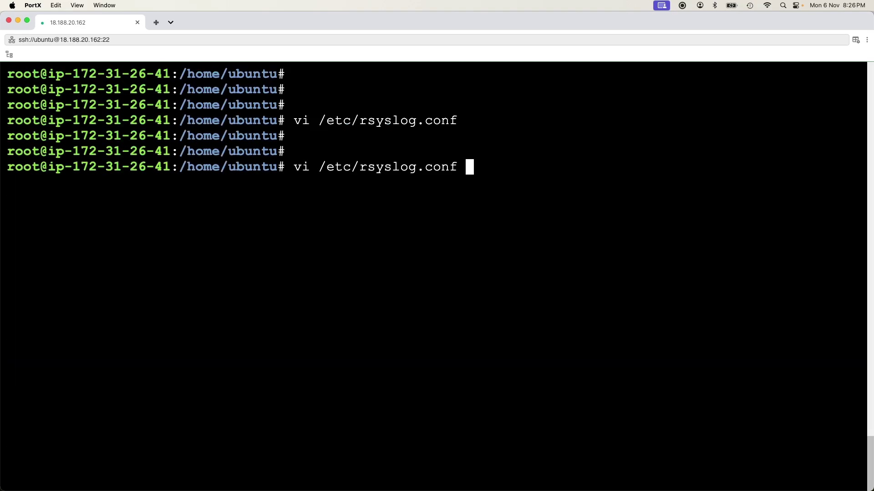
{"action": "key", "text": "Down"}
{"action": "type", "text": "syste"}
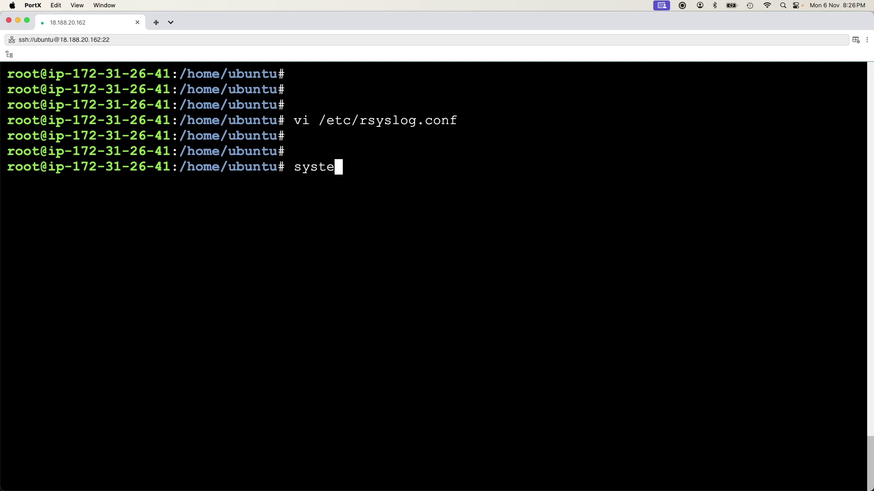
{"action": "type", "text": "mctl resat"}
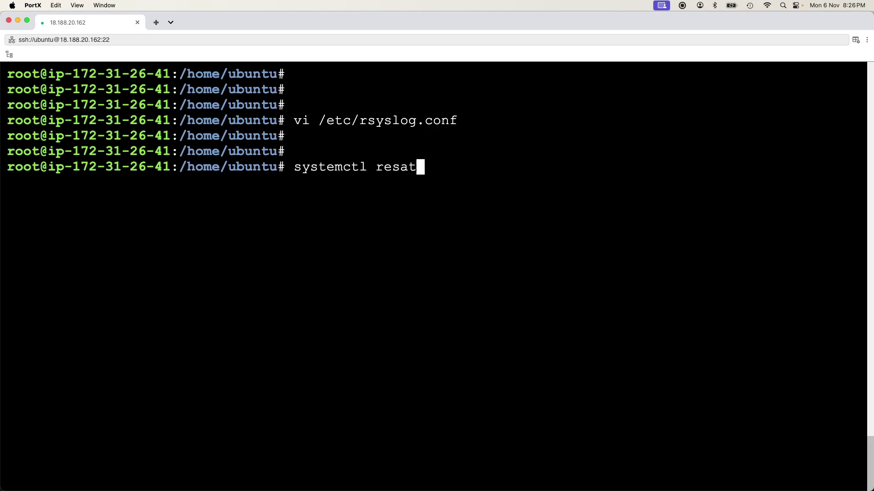
{"action": "key", "text": "BackSpace"}
{"action": "key", "text": "BackSpace"}
{"action": "type", "text": "tart "}
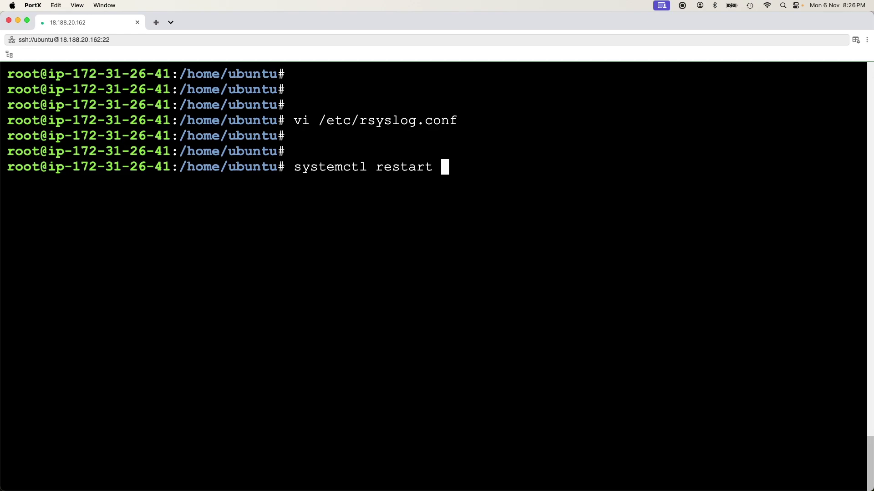
{"action": "type", "text": "syslo"}
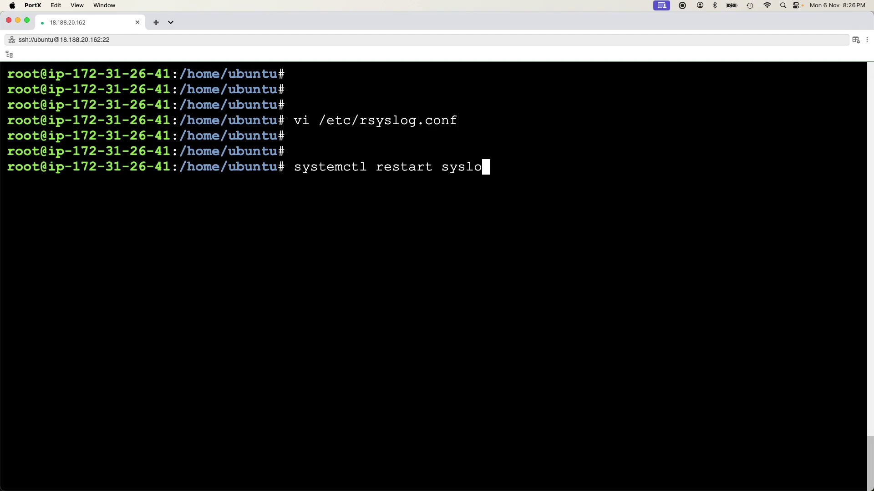
{"action": "key", "text": "BackSpace"}
{"action": "key", "text": "BackSpace"}
{"action": "key", "text": "BackSpace"}
{"action": "key", "text": "BackSpace"}
{"action": "key", "text": "BackSpace"}
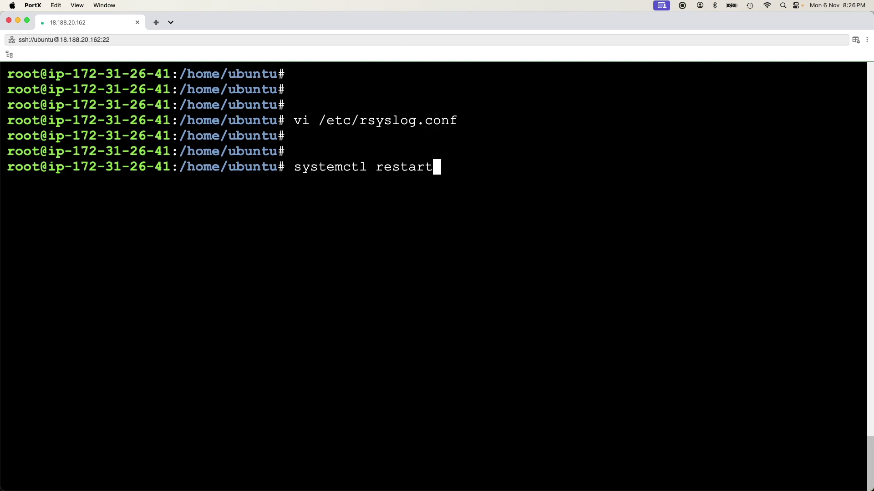
{"action": "type", "text": "rsyslog"}
{"action": "key", "text": "Return"}
{"action": "key", "text": "Return"}
{"action": "key", "text": "Return"}
{"action": "key", "text": "Return"}
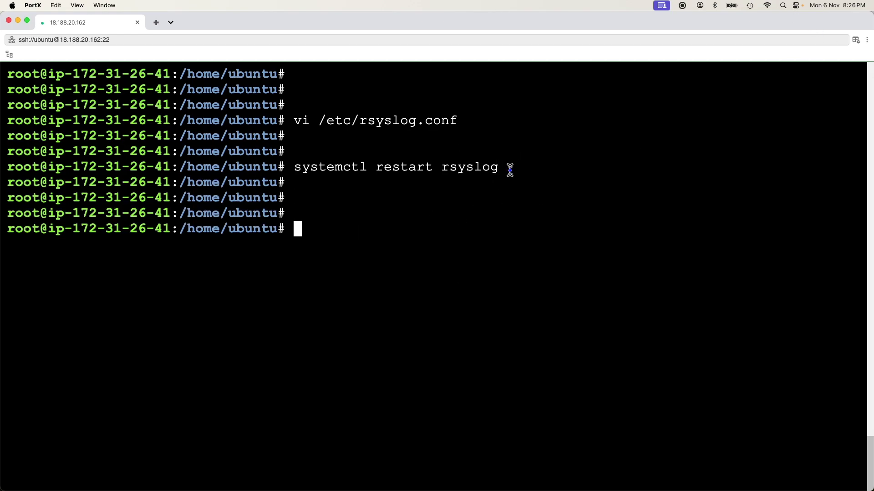
{"action": "left_click_drag", "start_coordinate": [509, 168], "coordinate": [299, 168]}
{"action": "left_click", "coordinate": [326, 221]}
Follow /var/log/syslog with tail -f and highlight rsyslog's stop and start entries
{"action": "type", "text": "tail -f"}
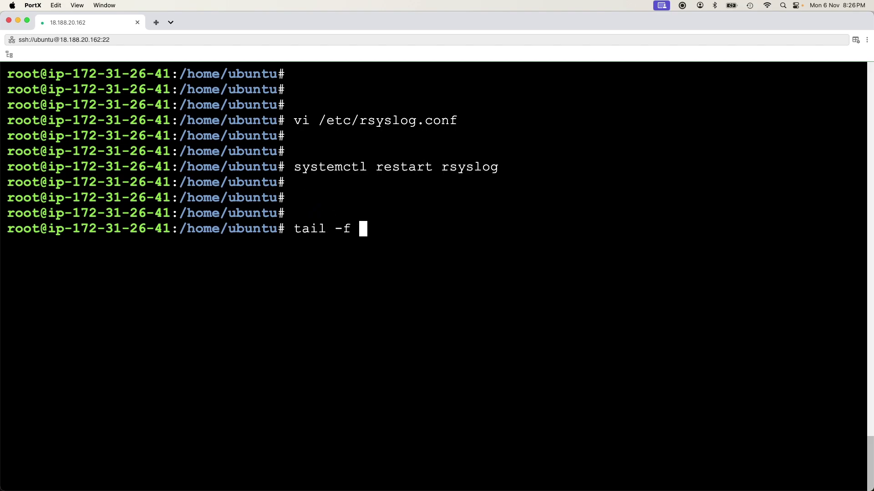
{"action": "type", "text": "/o"}
{"action": "key", "text": "BackSpace"}
{"action": "type", "text": "var/log/"}
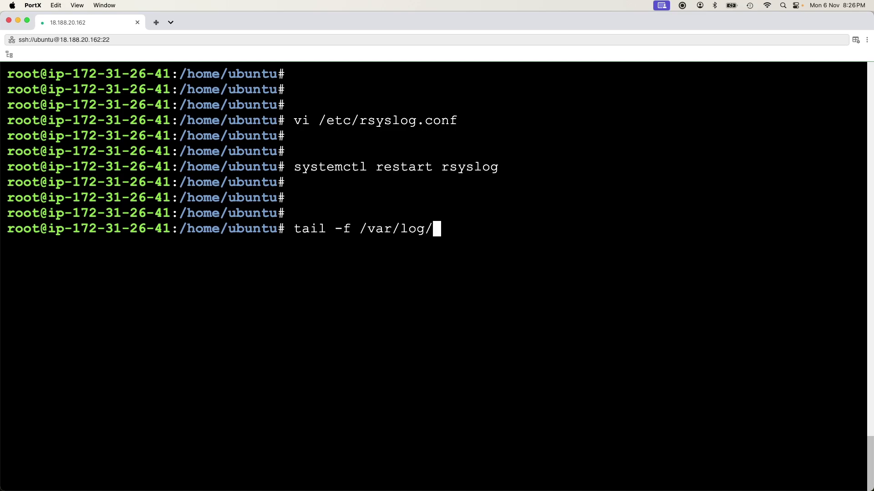
{"action": "type", "text": "sys"}
{"action": "key", "text": "Tab"}
{"action": "key", "text": "Return"}
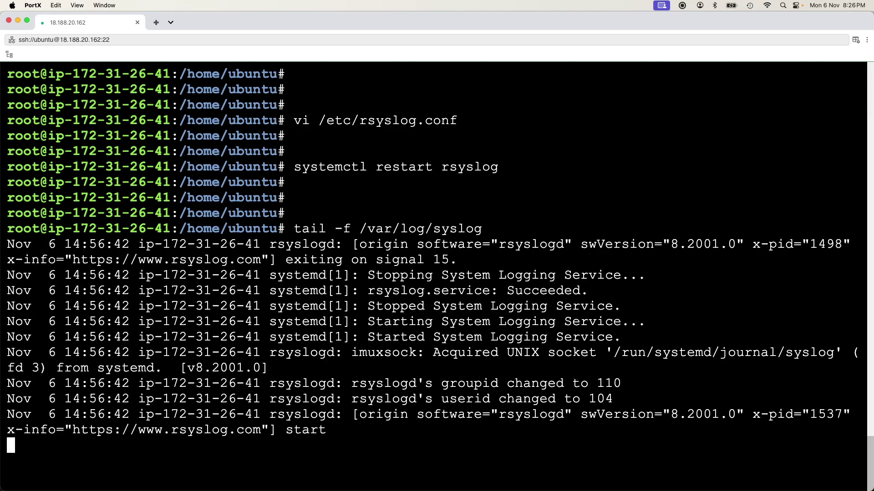
{"action": "left_click_drag", "start_coordinate": [370, 272], "coordinate": [422, 382]}
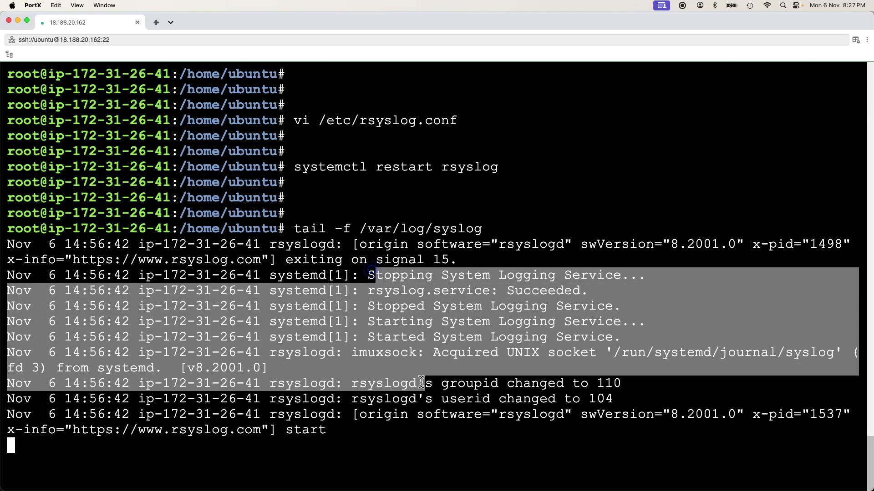
{"action": "left_click", "coordinate": [462, 415]}
{"action": "left_click_drag", "start_coordinate": [406, 433], "coordinate": [236, 261]}
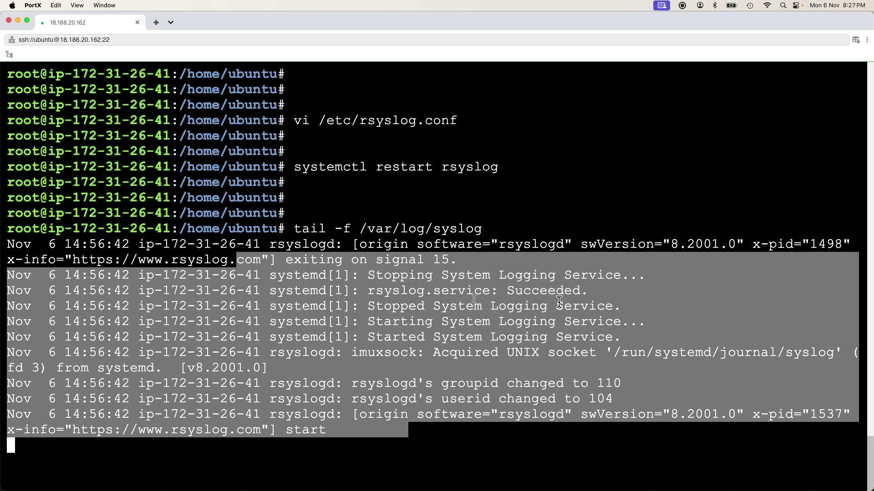
Re-run index=* in Splunk, now returning 10 syslog events from host 172.31.26.41 via udp:514
{"action": "key", "text": "super+Tab"}
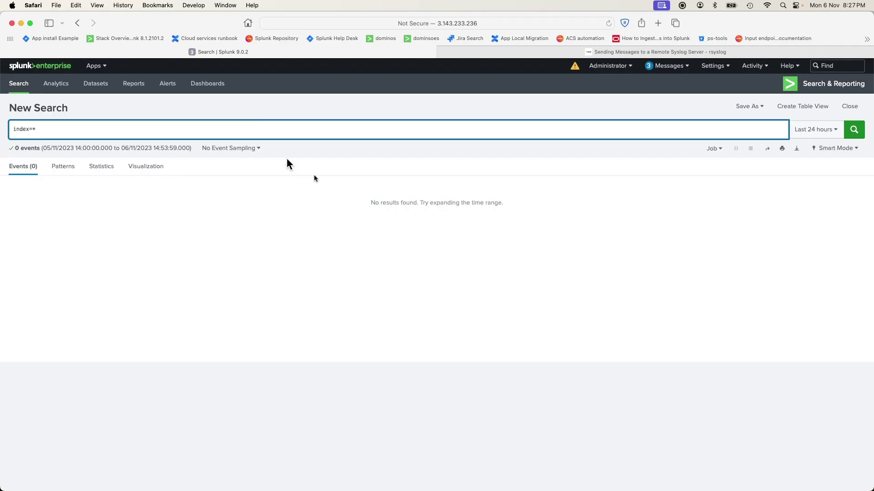
{"action": "left_click", "coordinate": [860, 131]}
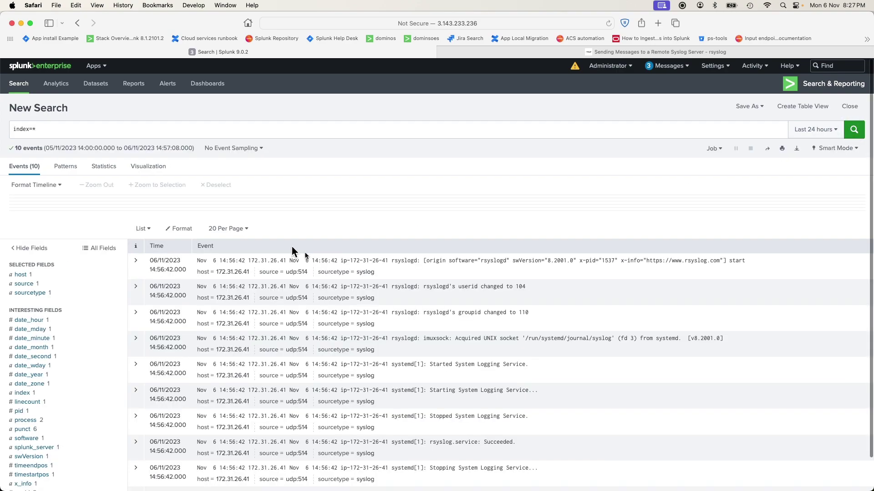
{"action": "scroll", "coordinate": [458, 430], "scroll_direction": "down", "scroll_amount": 2}
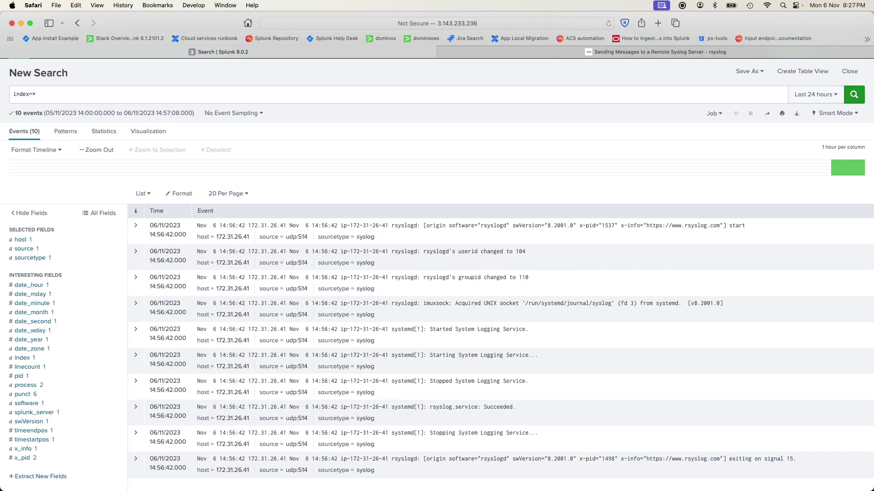
Stop the tail, run logger "this is a test message", and clear the terminal
{"action": "key", "text": "super+Tab"}
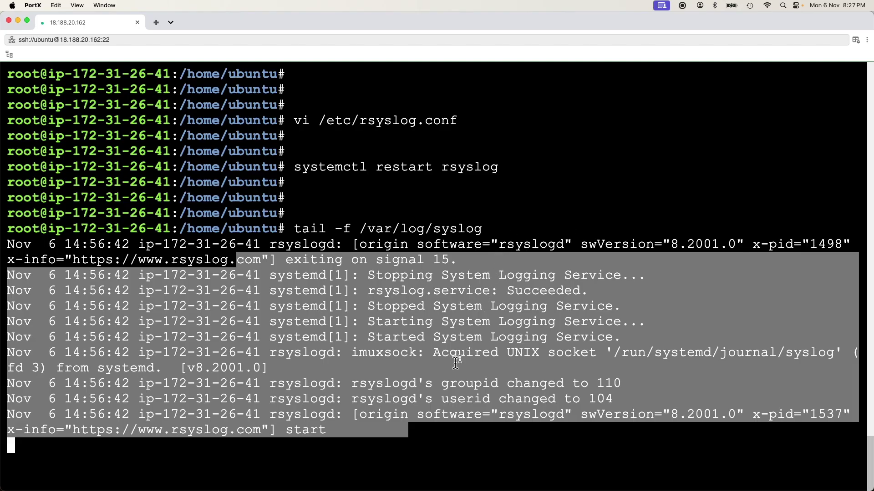
{"action": "key", "text": "ctrl+c"}
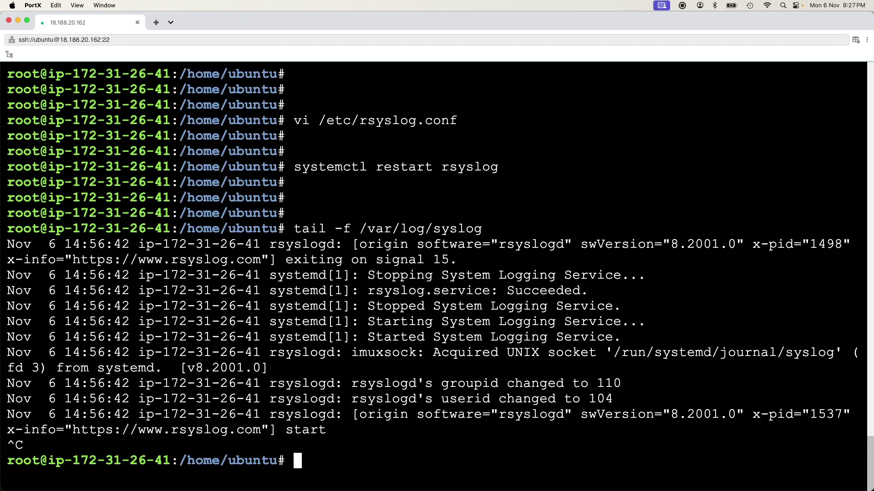
{"action": "type", "text": "logger "}
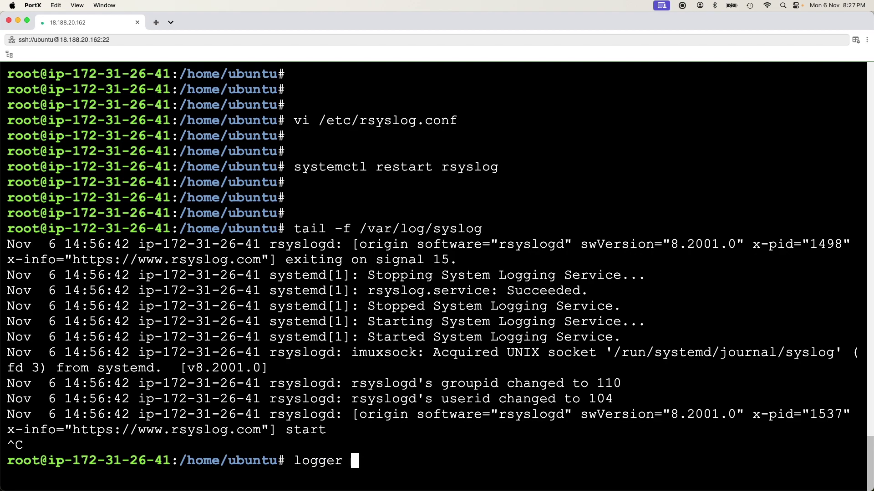
{"action": "type", "text": "\" rthis"}
{"action": "key", "text": "BackSpace"}
{"action": "key", "text": "BackSpace"}
{"action": "key", "text": "BackSpace"}
{"action": "key", "text": "BackSpace"}
{"action": "key", "text": "BackSpace"}
{"action": "key", "text": "BackSpace"}
{"action": "key", "text": "BackSpace"}
{"action": "key", "text": "BackSpace"}
{"action": "type", "text": "\"this is a "}
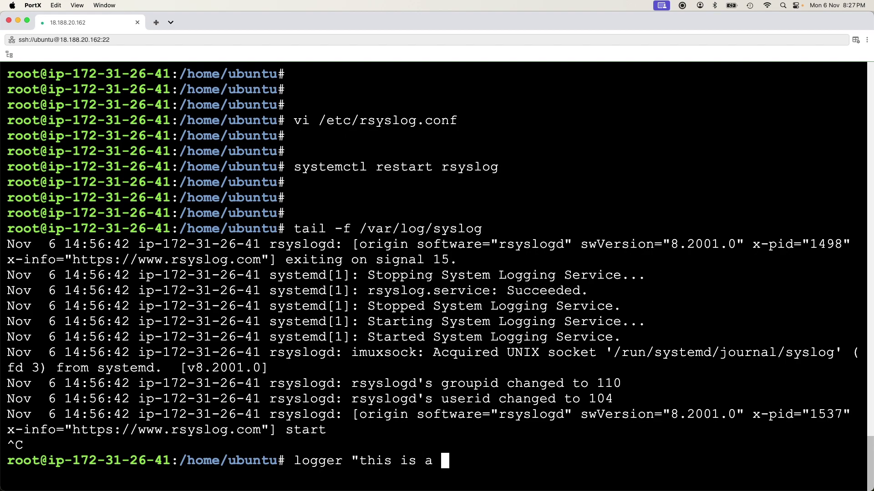
{"action": "type", "text": "test messag"}
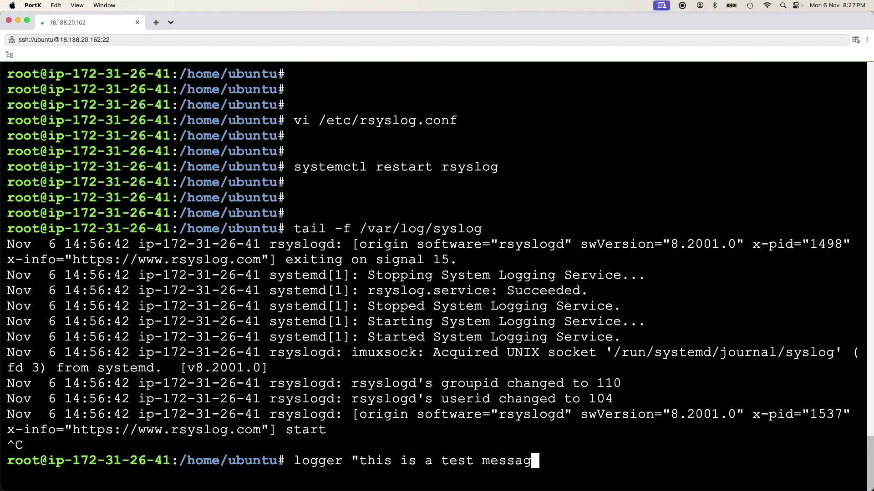
{"action": "type", "text": "e\""}
{"action": "key", "text": "Return"}
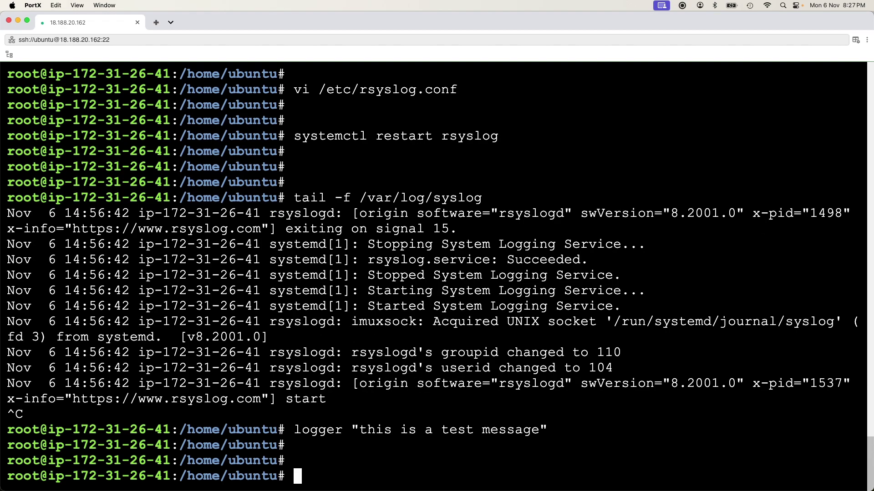
{"action": "type", "text": "clear"}
{"action": "key", "text": "Return"}
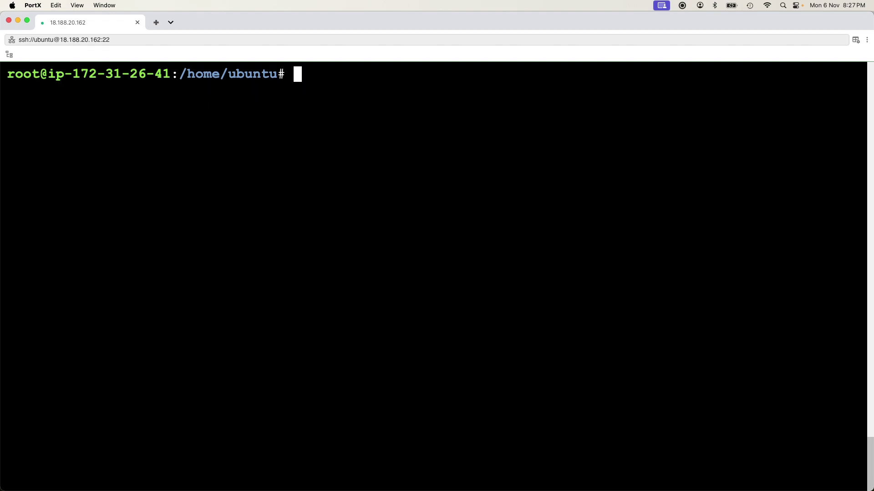
{"action": "key", "text": "super+Tab"}
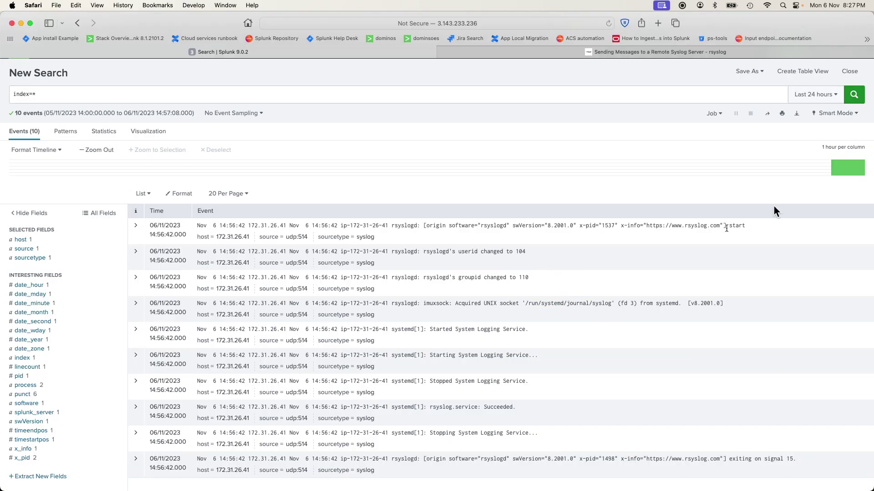
Re-run the index=* search and highlight the newest 'this is a test message' event from udp:514
{"action": "left_click", "coordinate": [854, 94]}
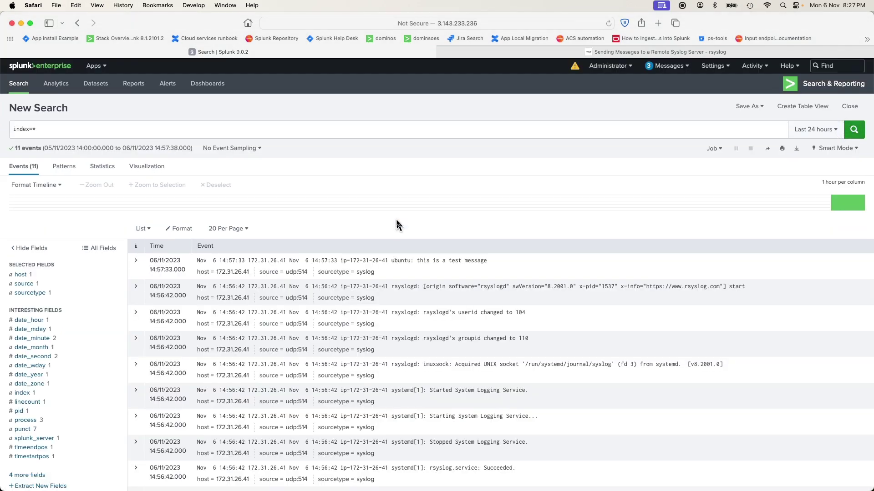
{"action": "left_click_drag", "start_coordinate": [488, 262], "coordinate": [388, 263]}
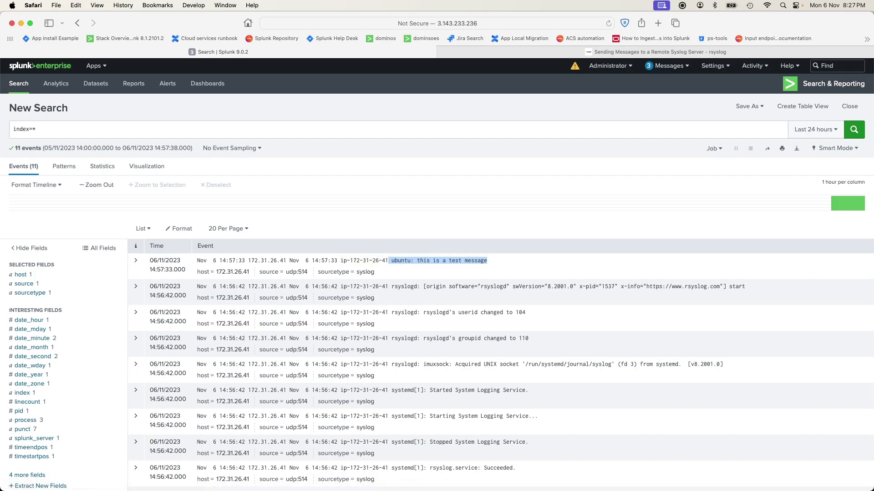
{"action": "key", "text": "super+Tab"}
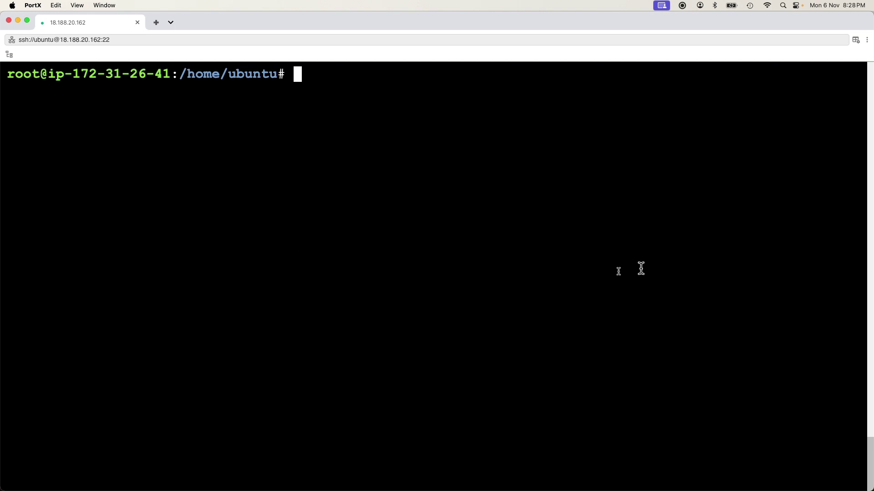
In the rsyslog docs, find and highlight the omfwd TCP forwarding example using port 10514
{"action": "key", "text": "super+Tab"}
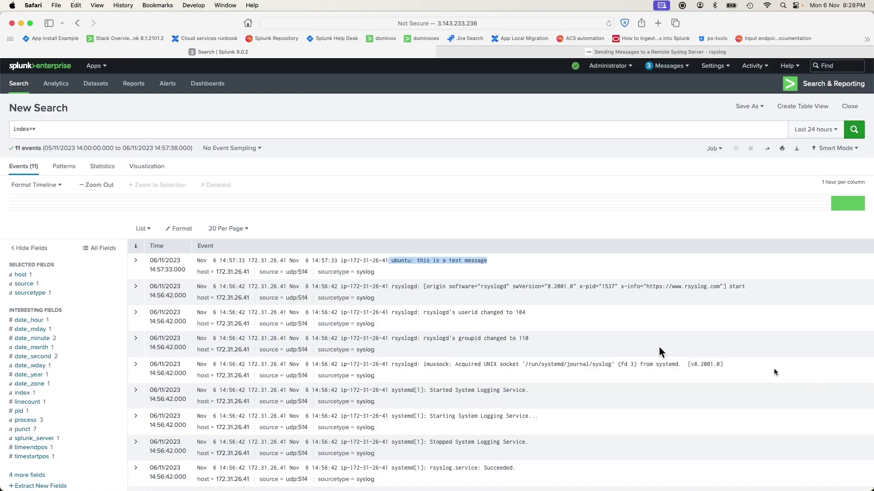
{"action": "left_click", "coordinate": [546, 52]}
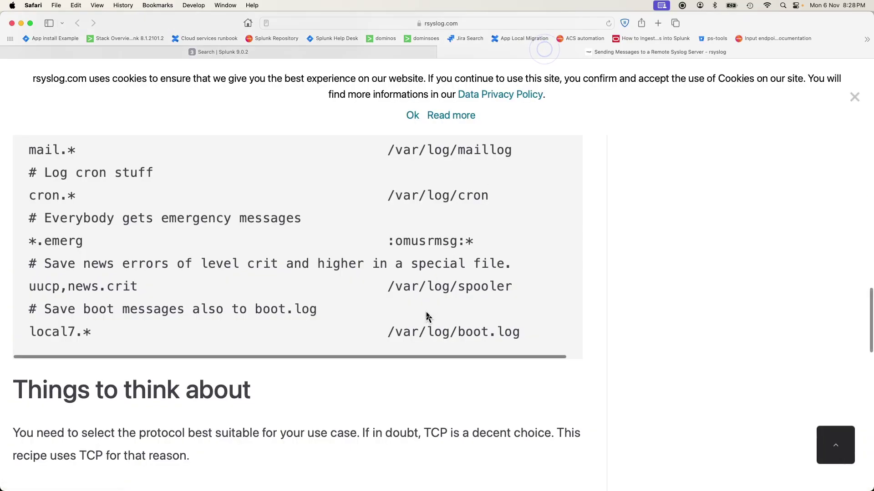
{"action": "scroll", "coordinate": [422, 312], "scroll_direction": "up", "scroll_amount": 10}
{"action": "scroll", "coordinate": [422, 307], "scroll_direction": "down", "scroll_amount": 1}
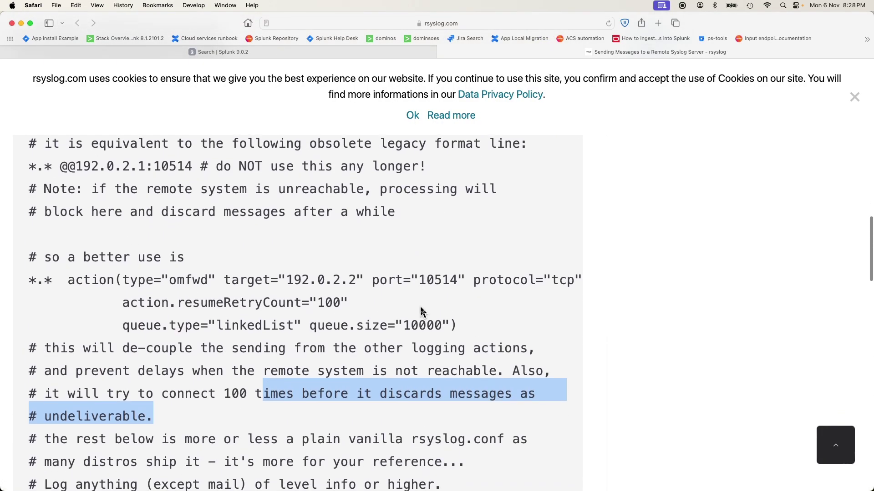
{"action": "left_click_drag", "start_coordinate": [466, 323], "coordinate": [24, 282]}
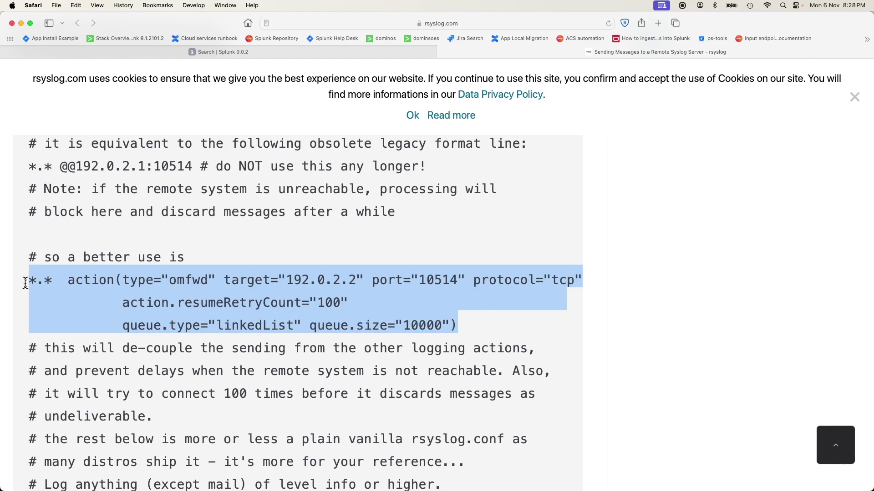
{"action": "left_click", "coordinate": [302, 53]}
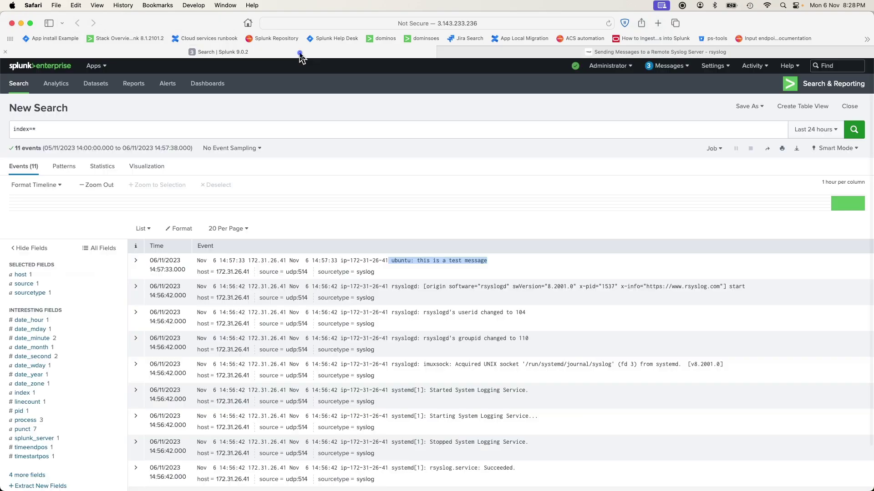
{"action": "left_click", "coordinate": [30, 293]}
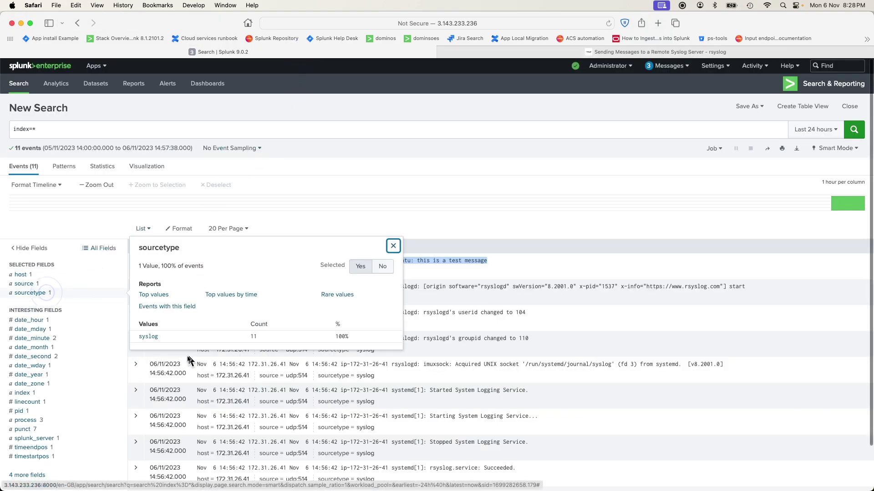
{"action": "double_click", "coordinate": [171, 341]}
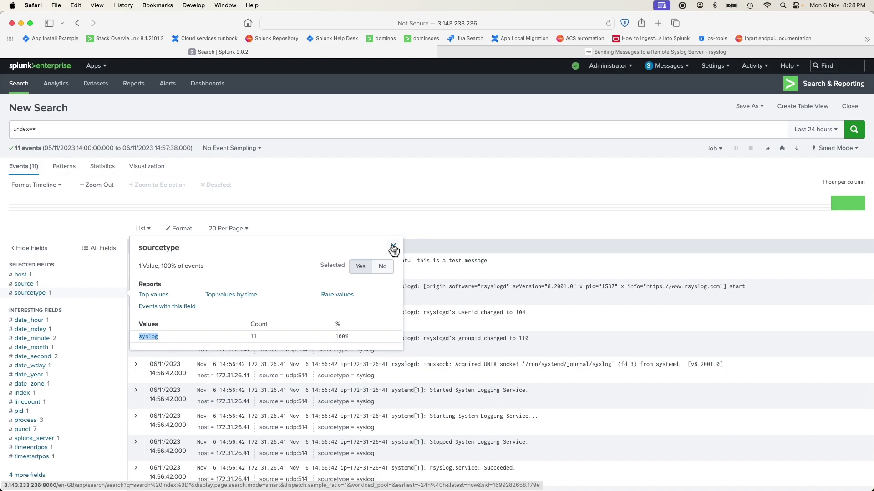
{"action": "left_click", "coordinate": [587, 53]}
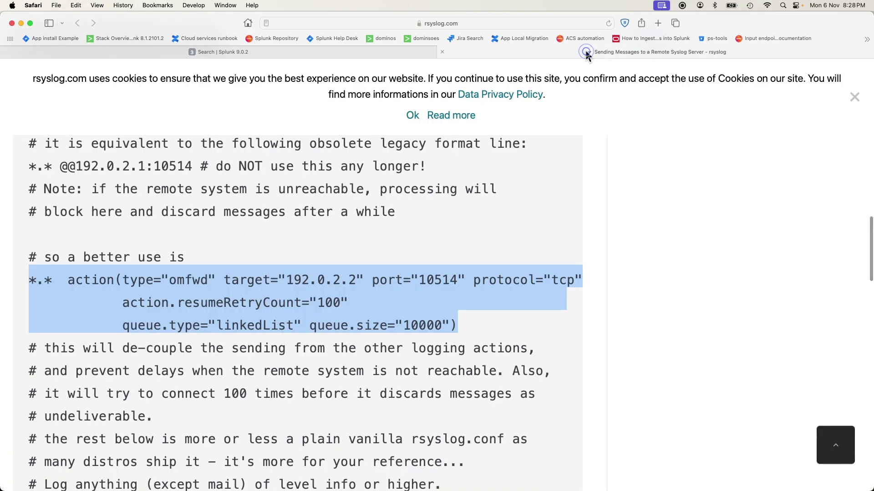
{"action": "double_click", "coordinate": [439, 279]}
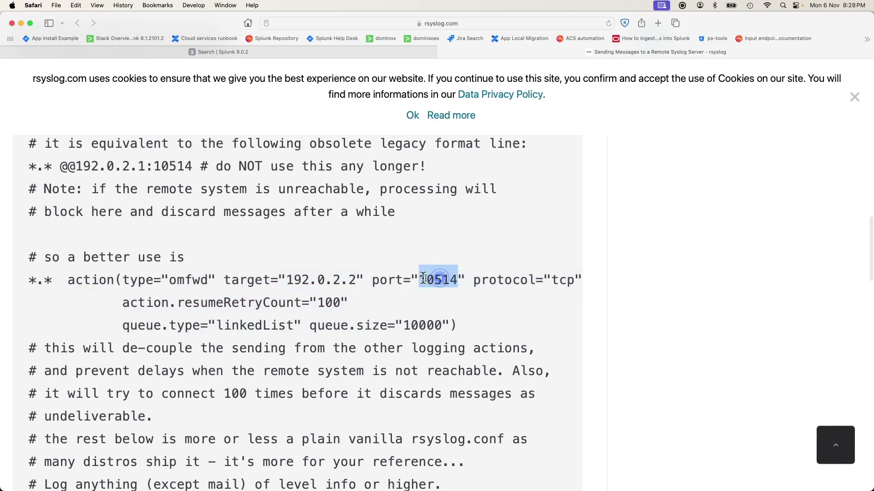
{"action": "left_click", "coordinate": [370, 54]}
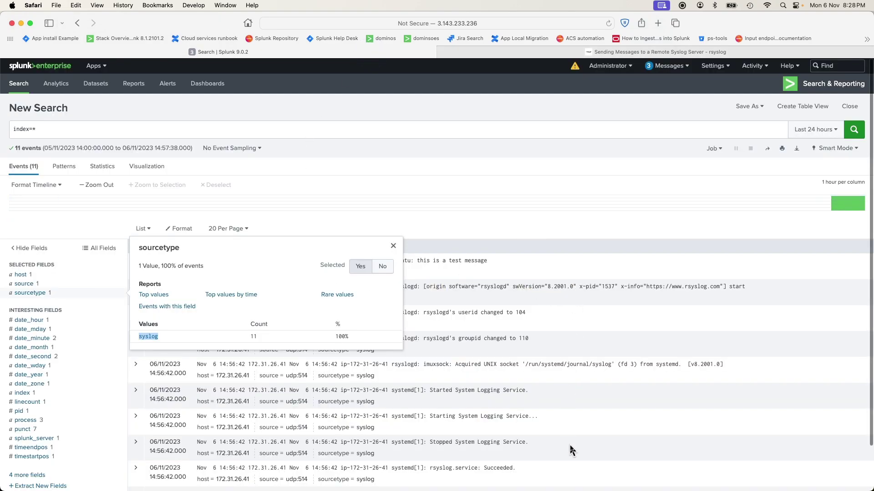
{"action": "scroll", "coordinate": [572, 448], "scroll_direction": "down", "scroll_amount": 3}
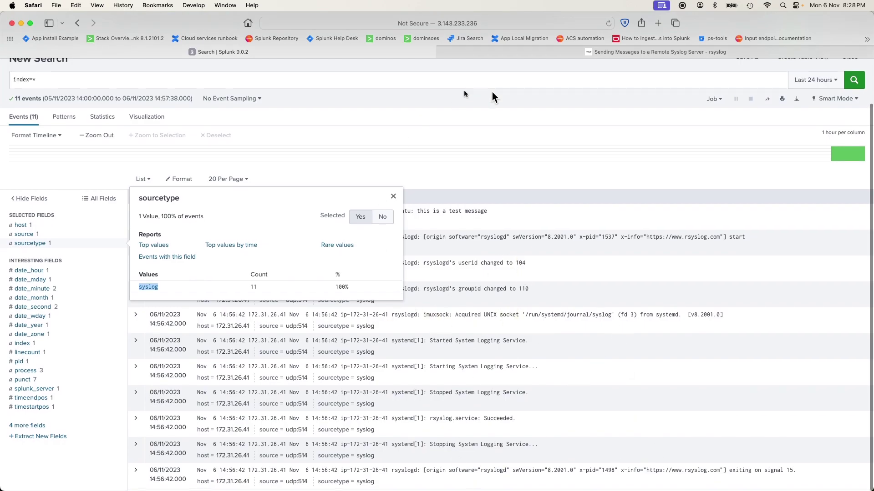
{"action": "left_click", "coordinate": [394, 196]}
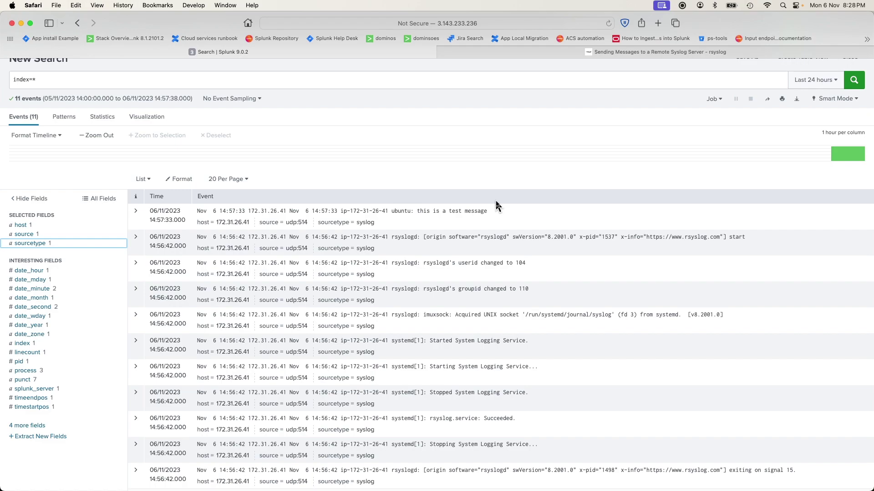
{"action": "scroll", "coordinate": [497, 207], "scroll_direction": "up", "scroll_amount": 3}
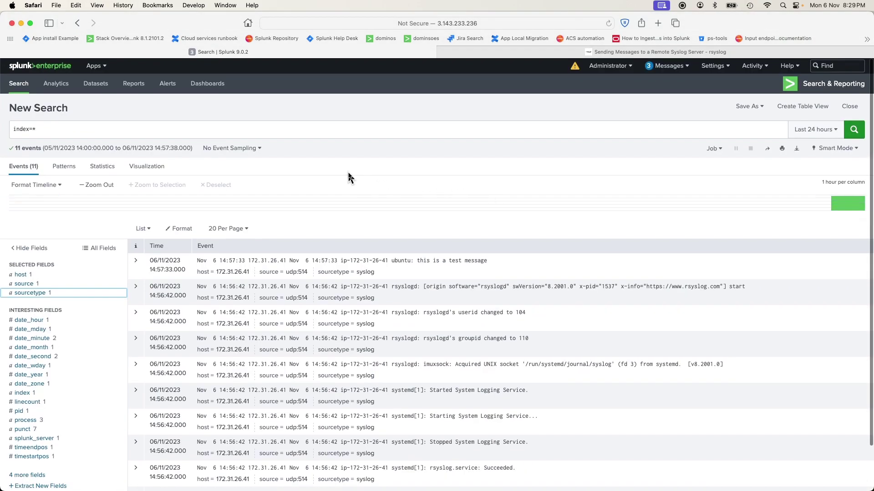